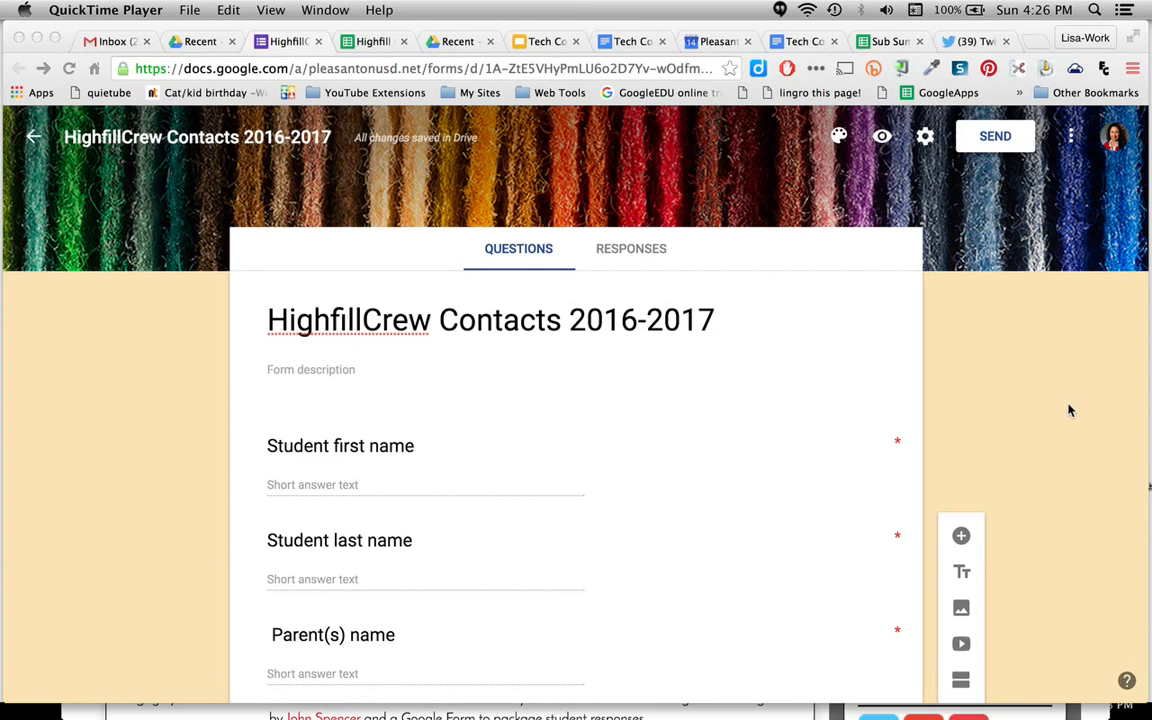
Step: View the HighfillCrew Contacts form's responses (0 so far)
{"action": "left_click", "coordinate": [627, 252]}
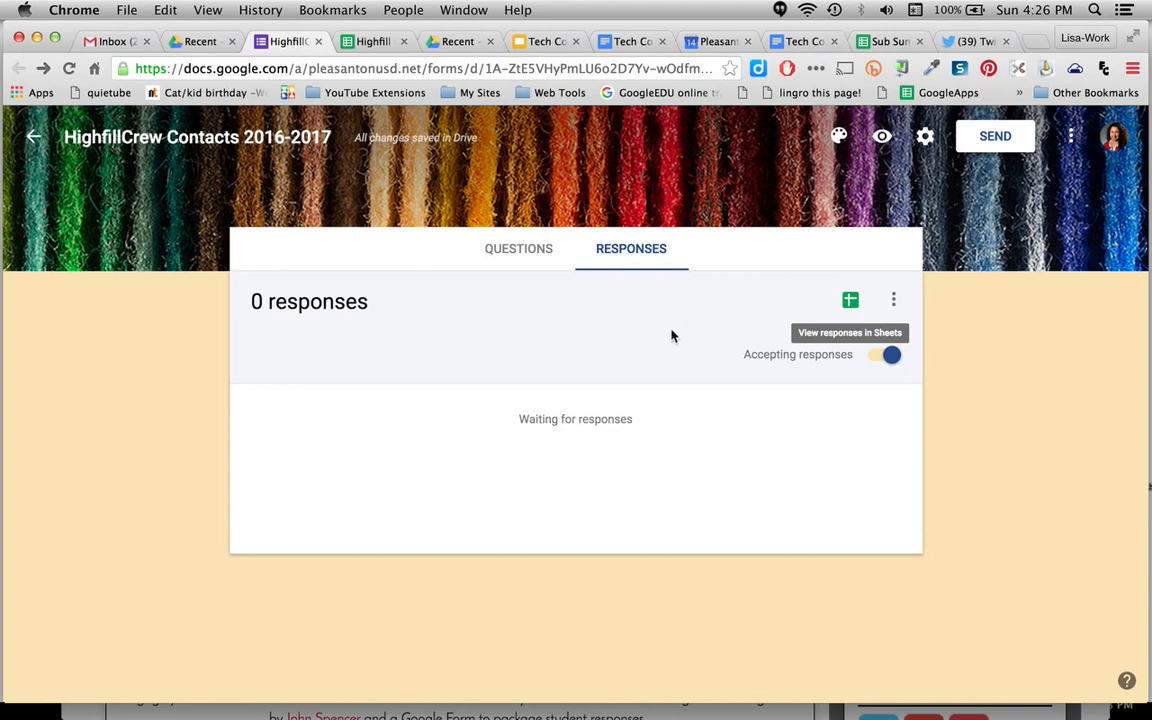
Step: Switch to the form's linked responses spreadsheet listing the four students
{"action": "left_click", "coordinate": [372, 41]}
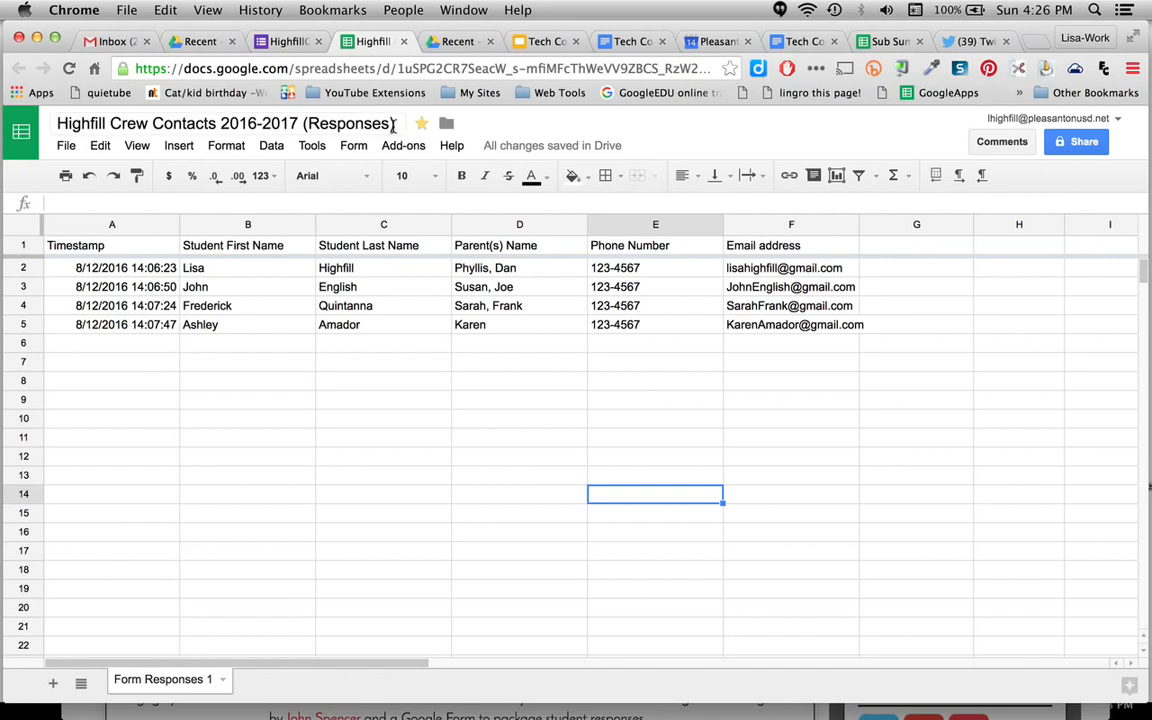
Step: Browse Drive's Recent and Starred files, then return to the responses spreadsheet
{"action": "left_click", "coordinate": [195, 42]}
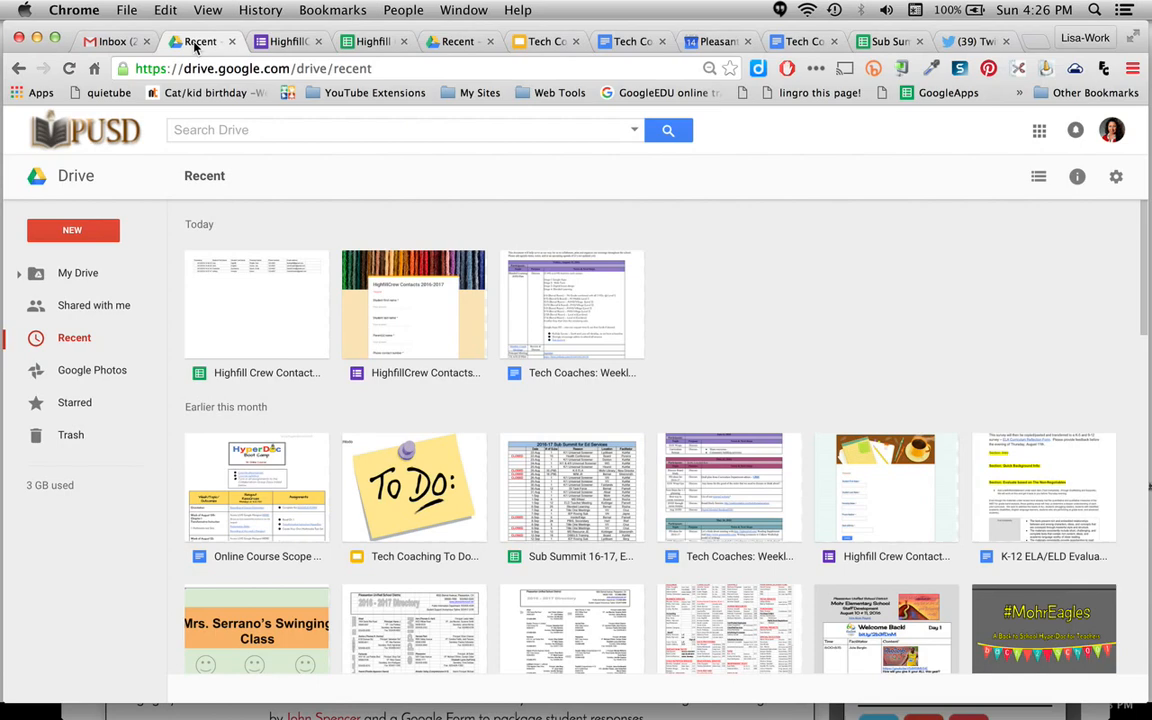
{"action": "left_click", "coordinate": [202, 129]}
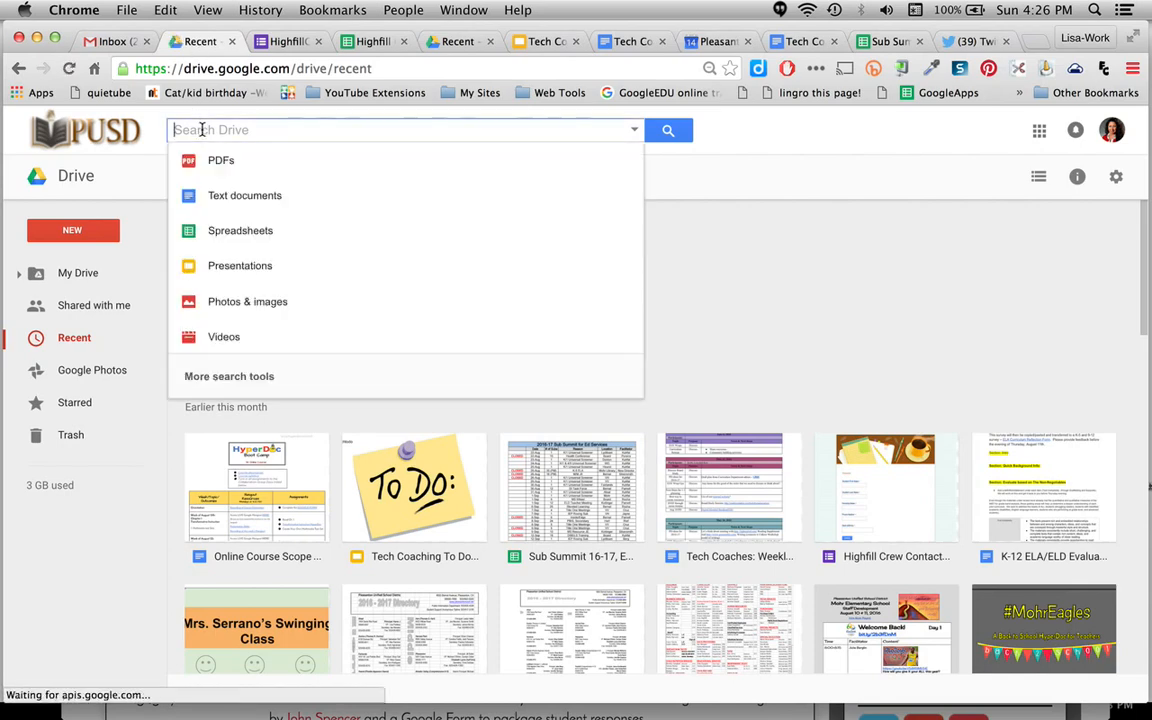
{"action": "left_click", "coordinate": [746, 262]}
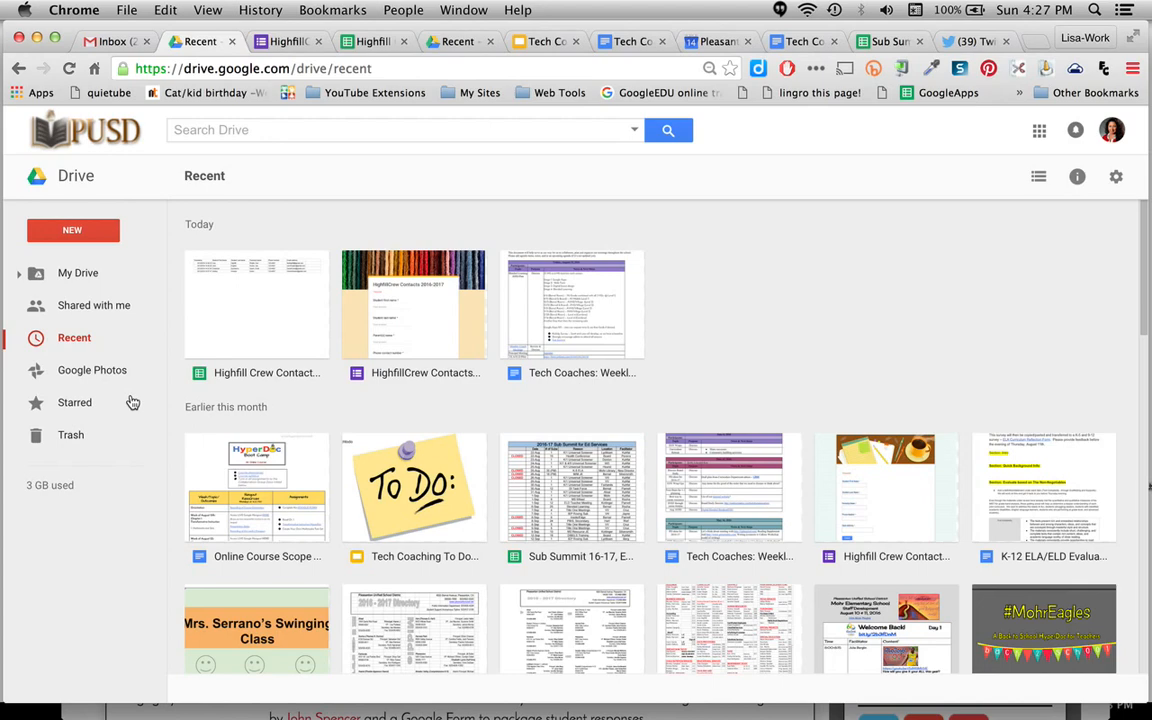
{"action": "left_click", "coordinate": [75, 404]}
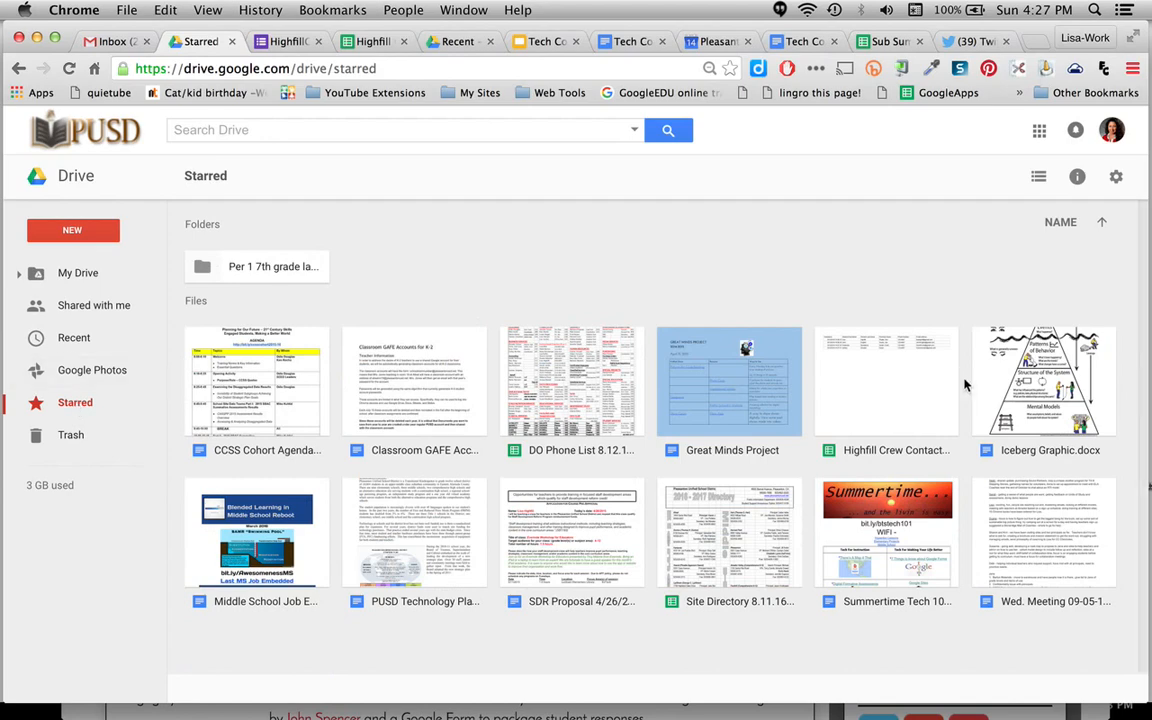
{"action": "key", "text": "super+Tab"}
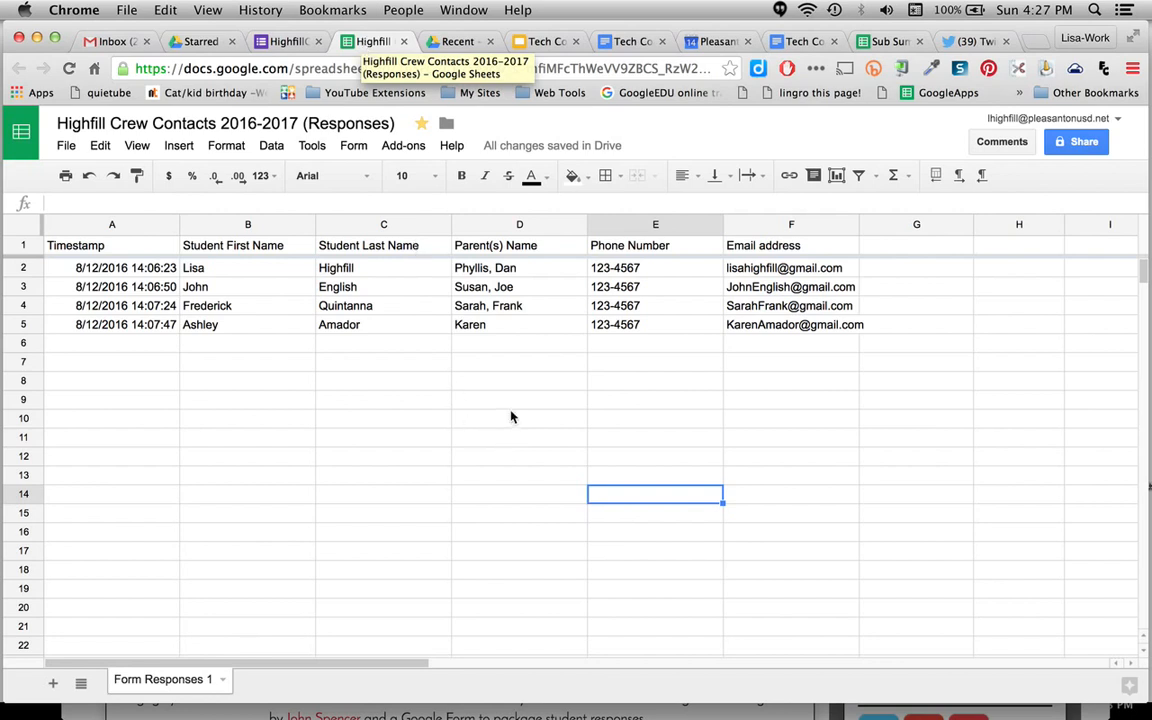
Step: Move Student Last Name to column B and sort the sheet A to Z by last name
{"action": "left_click", "coordinate": [492, 437]}
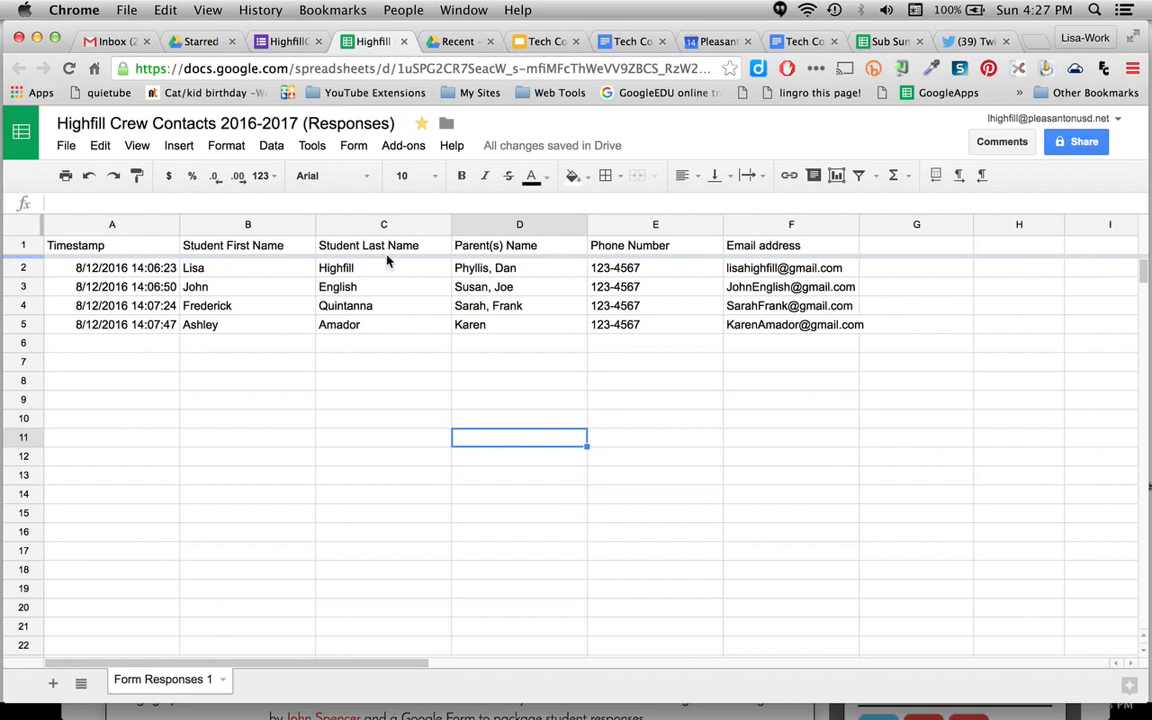
{"action": "left_click", "coordinate": [410, 226]}
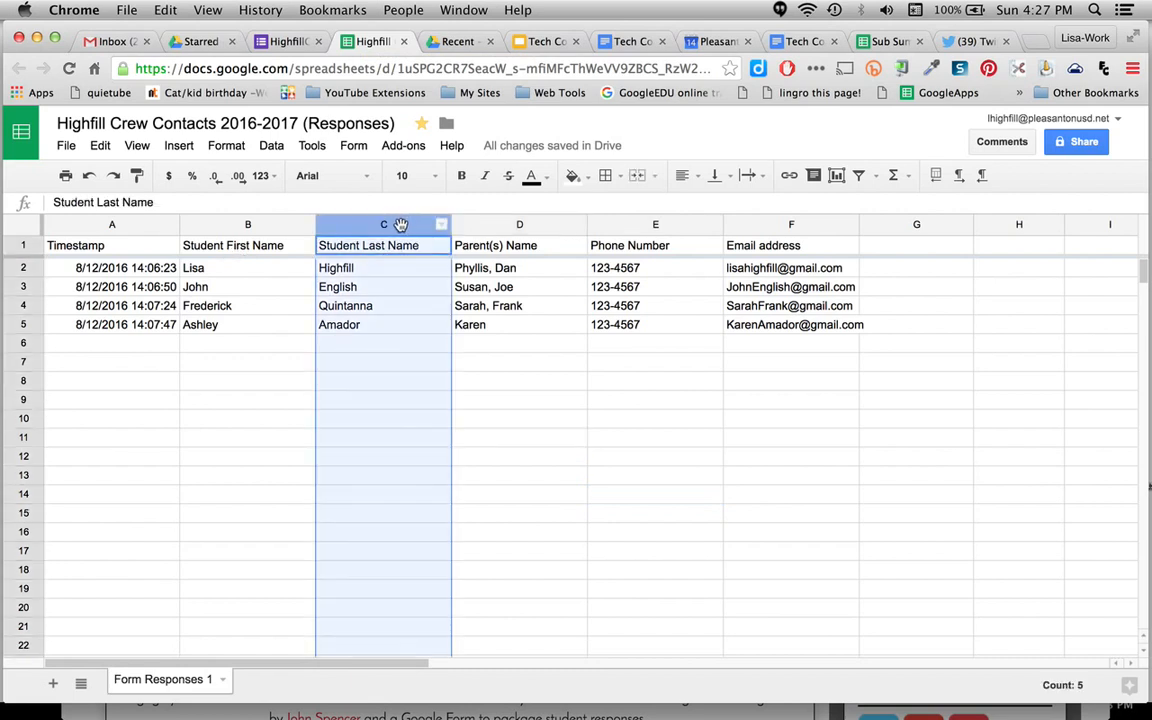
{"action": "left_click_drag", "start_coordinate": [405, 224], "coordinate": [267, 224]}
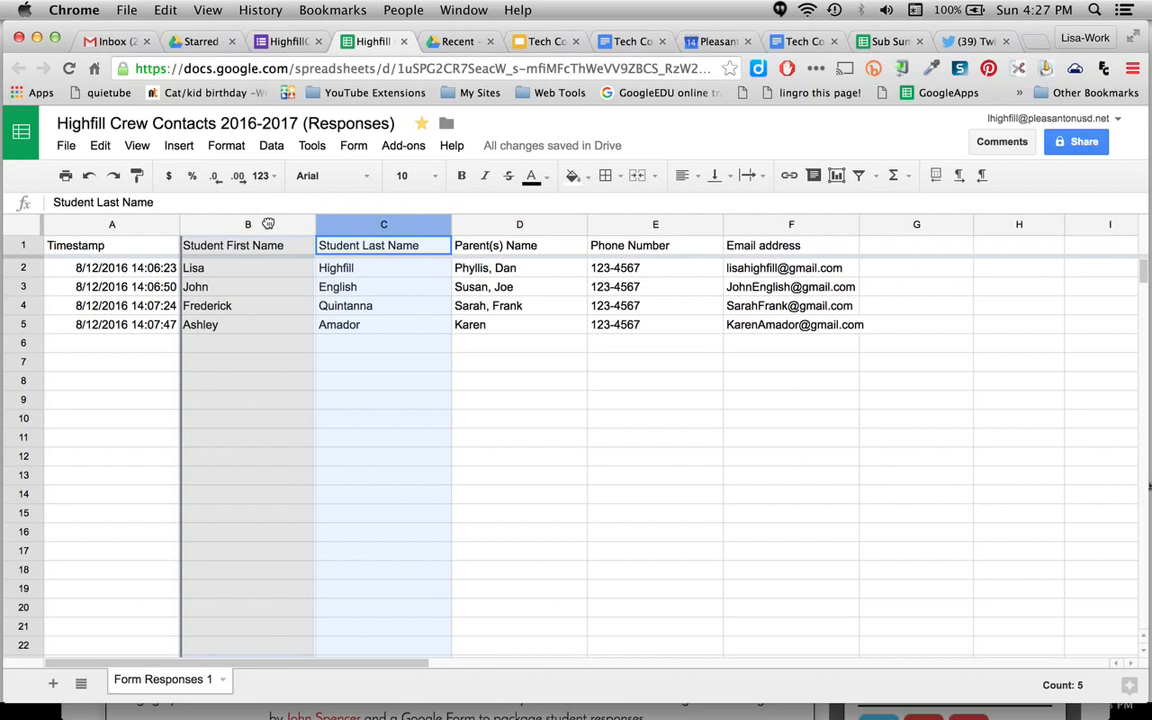
{"action": "left_click_drag", "start_coordinate": [268, 224], "coordinate": [268, 224]}
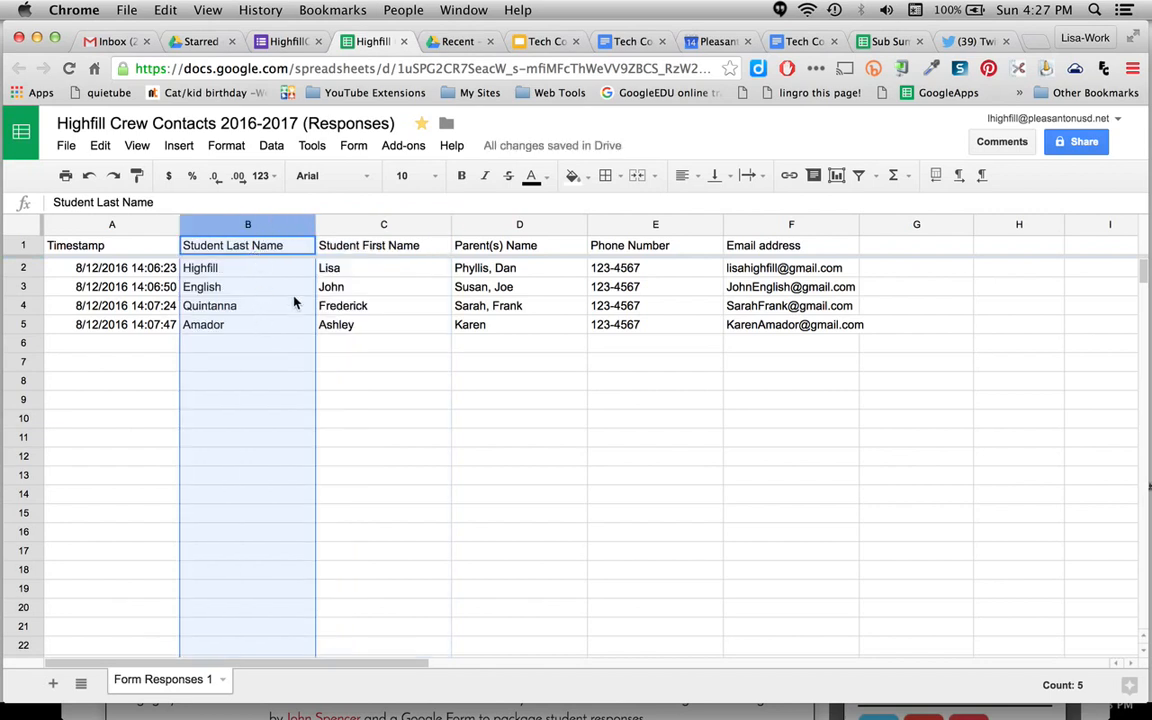
{"action": "mouse_move", "coordinate": [248, 224]}
{"action": "left_click", "coordinate": [306, 226]}
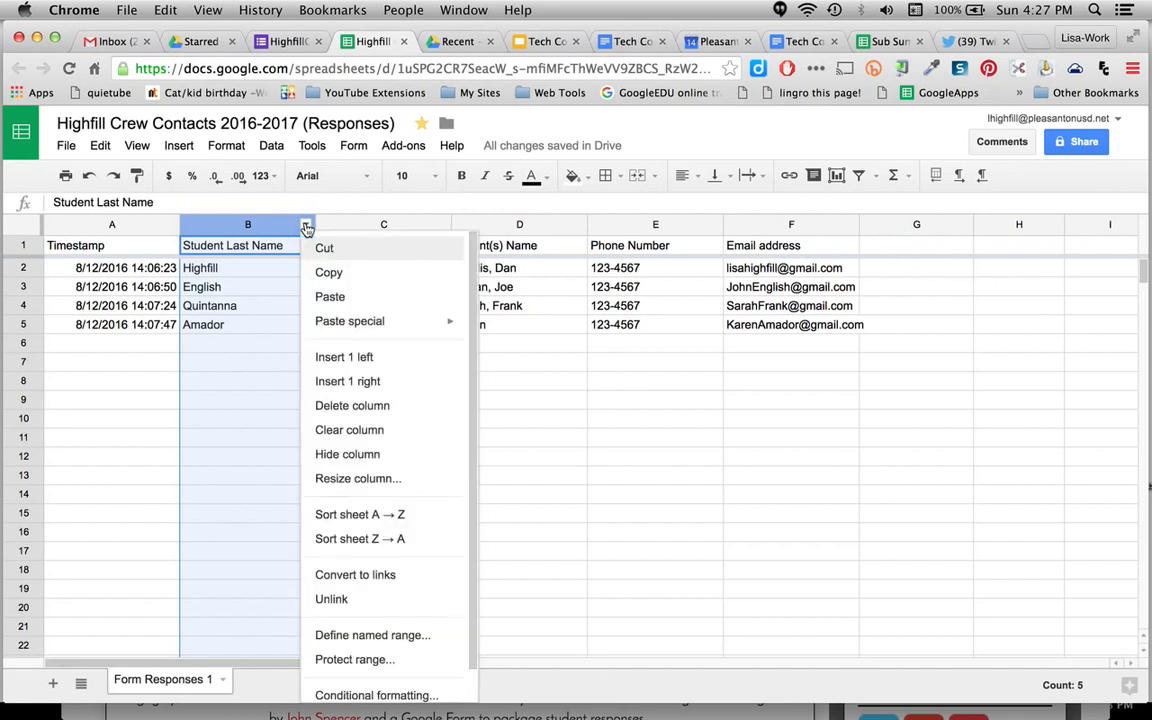
{"action": "left_click", "coordinate": [368, 515]}
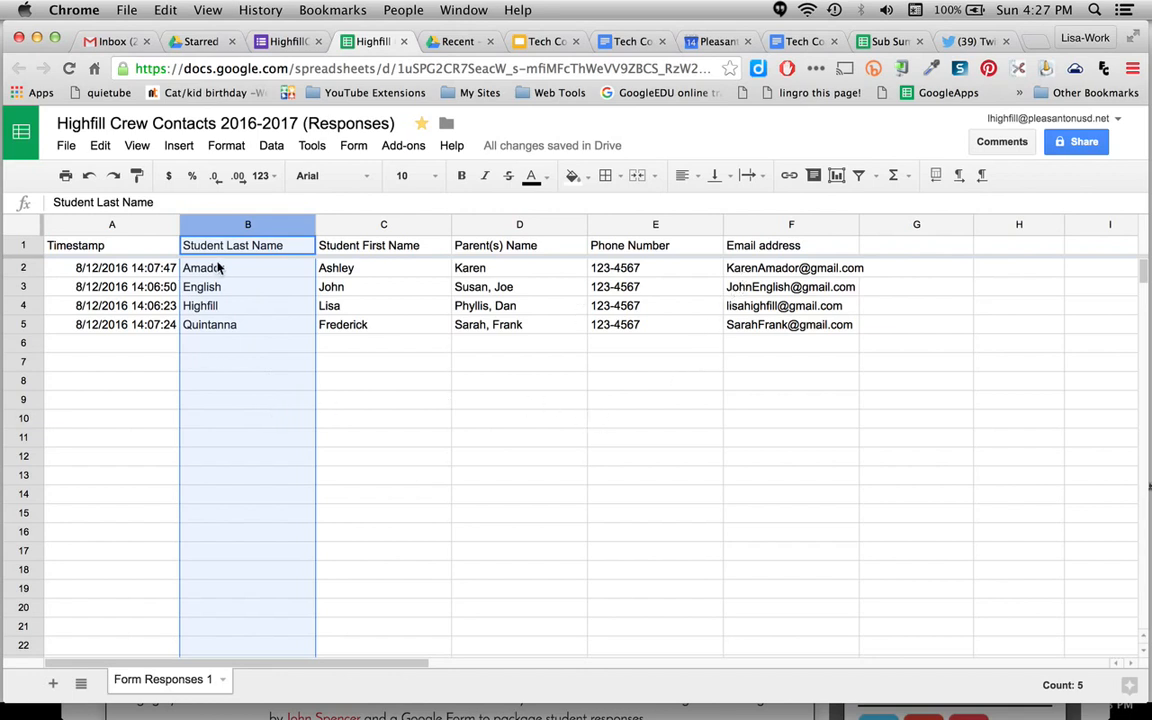
Step: Select the last names B2:B5, then the four parent email addresses in F2:F5
{"action": "left_click", "coordinate": [230, 268]}
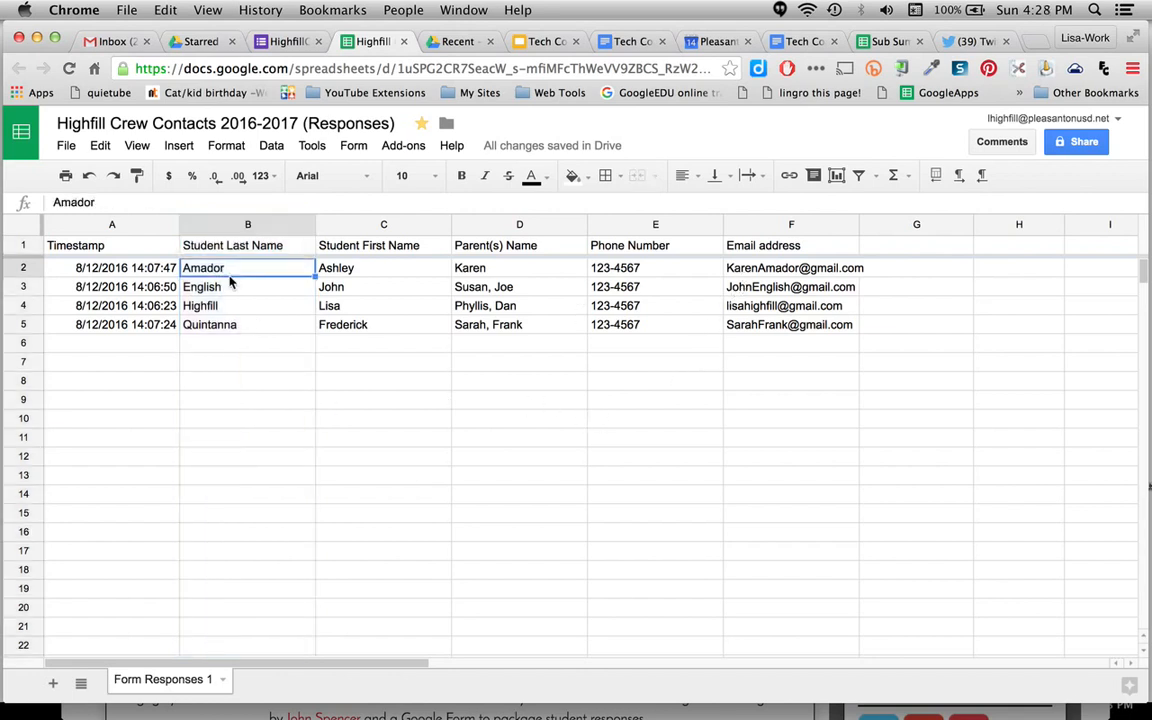
{"action": "left_click", "coordinate": [225, 325], "text": "shift"}
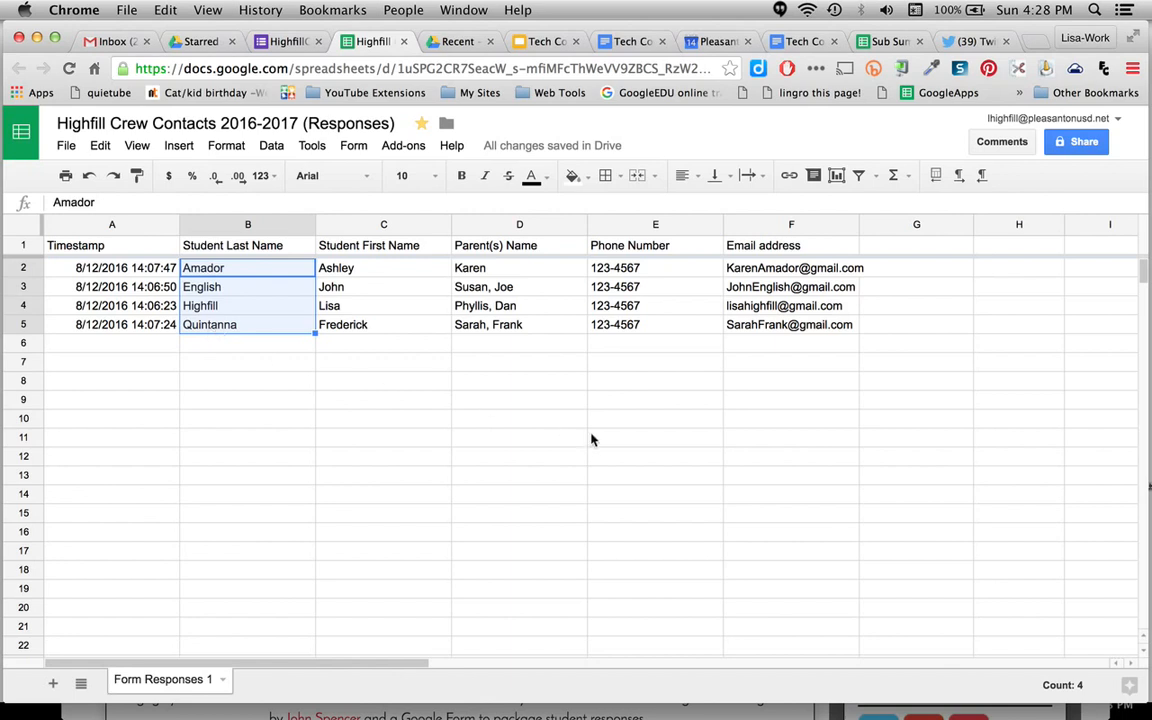
{"action": "left_click", "coordinate": [655, 437]}
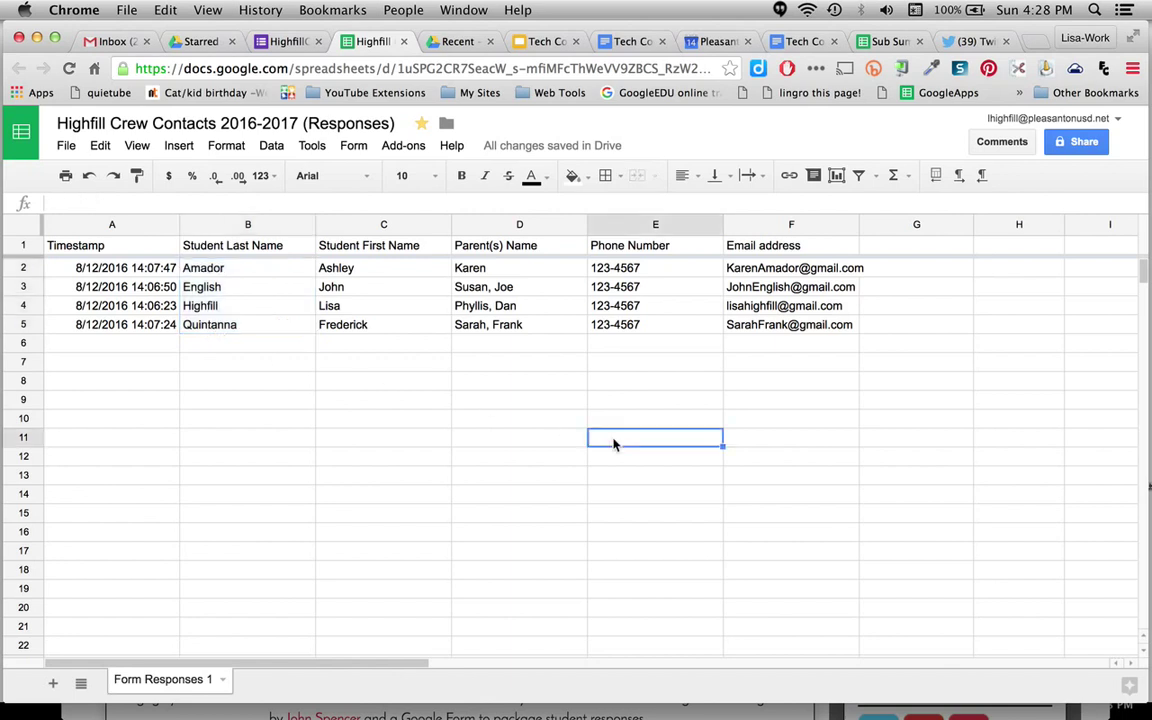
{"action": "left_click", "coordinate": [747, 270]}
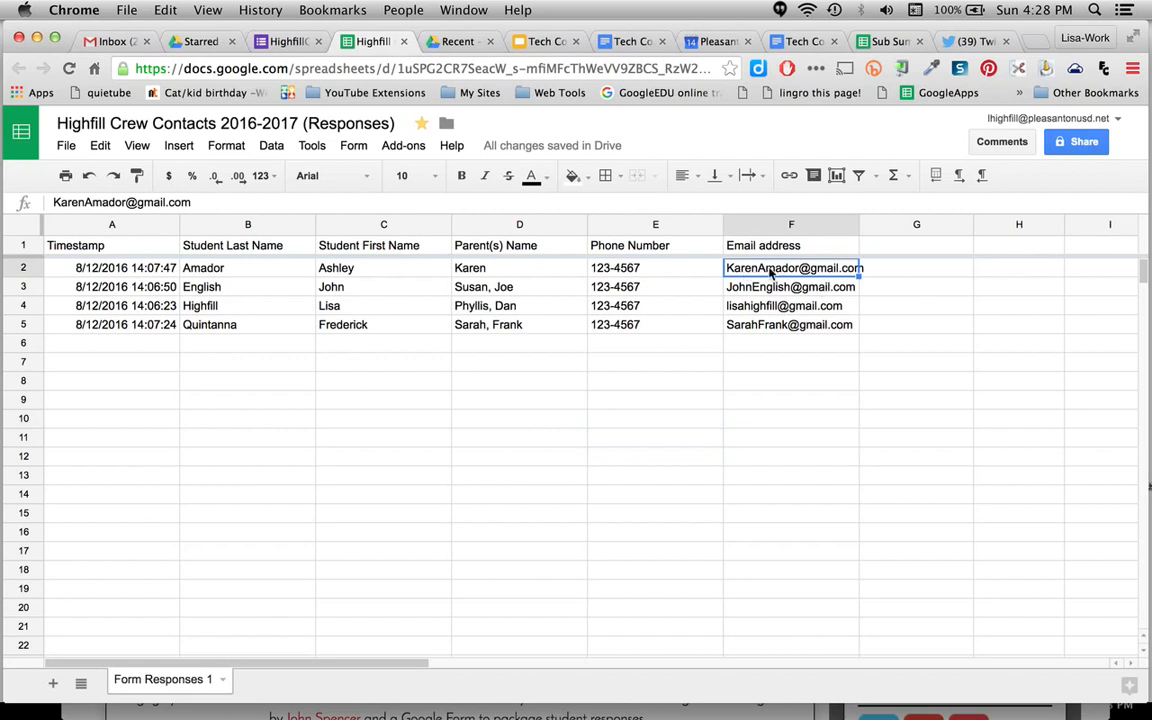
{"action": "left_click", "coordinate": [754, 330], "text": "shift"}
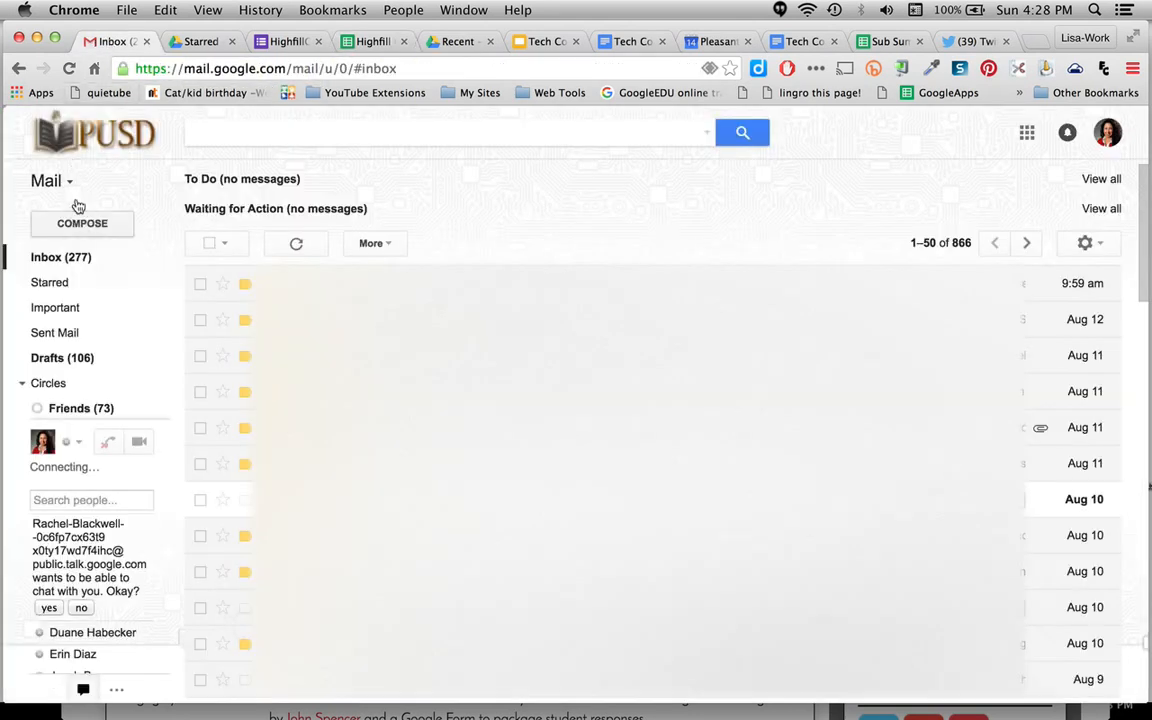
Step: Switch from Mail to Contacts and start a blank new contact
{"action": "left_click", "coordinate": [52, 182]}
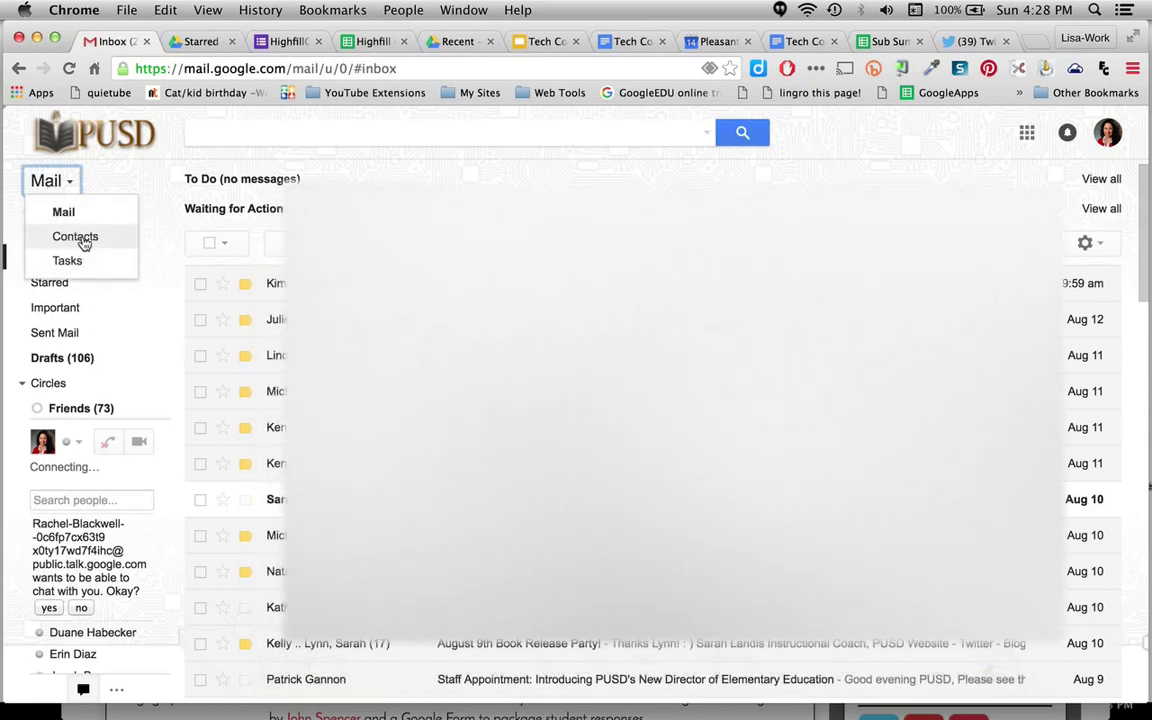
{"action": "left_click", "coordinate": [75, 236]}
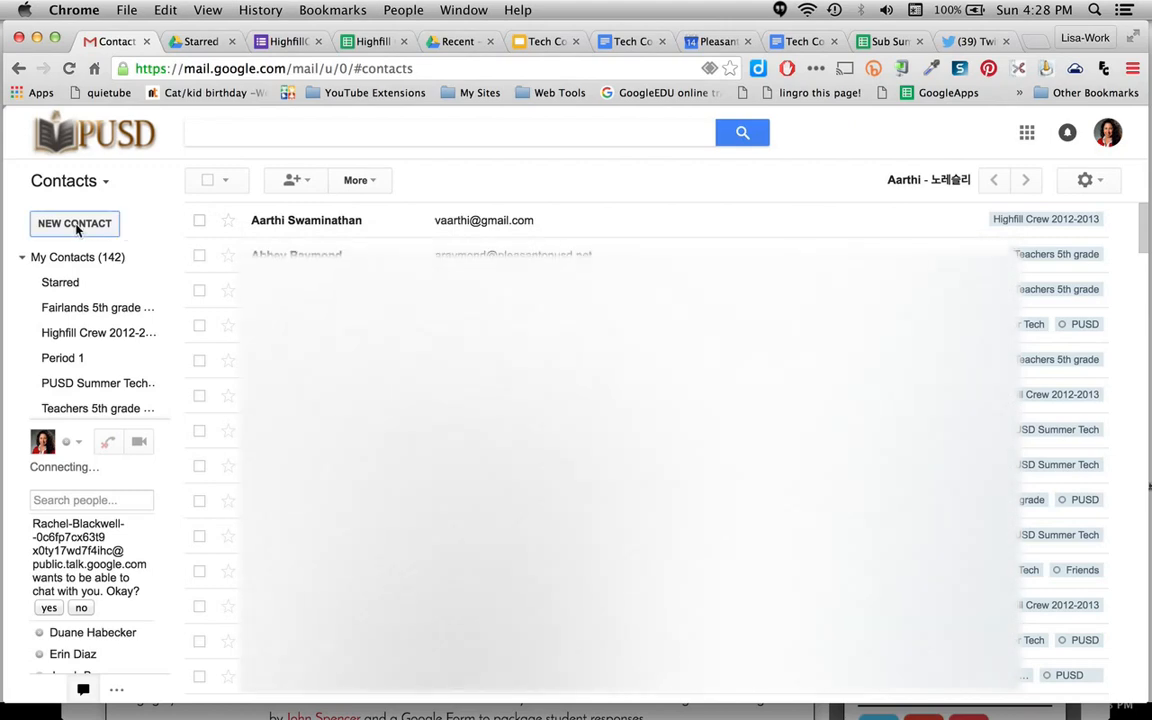
{"action": "left_click", "coordinate": [77, 228]}
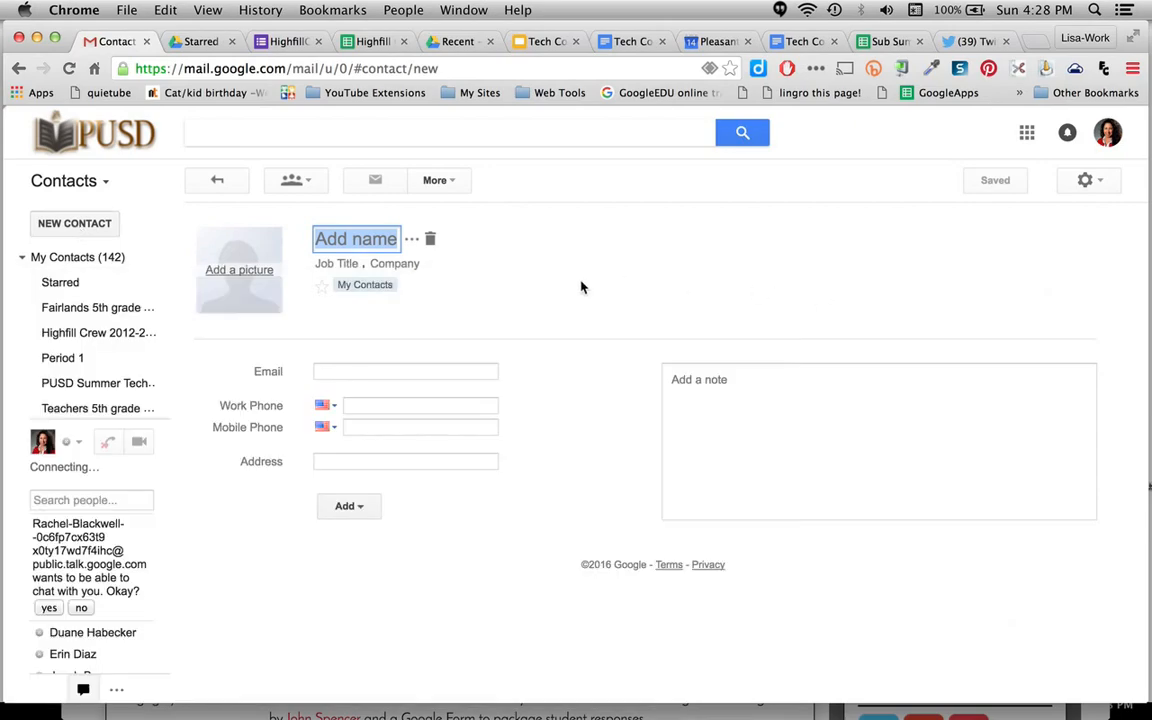
Step: Create the HighfillCrew Contacts 2016-2017 group and assign the new contact to it
{"action": "left_click", "coordinate": [296, 186]}
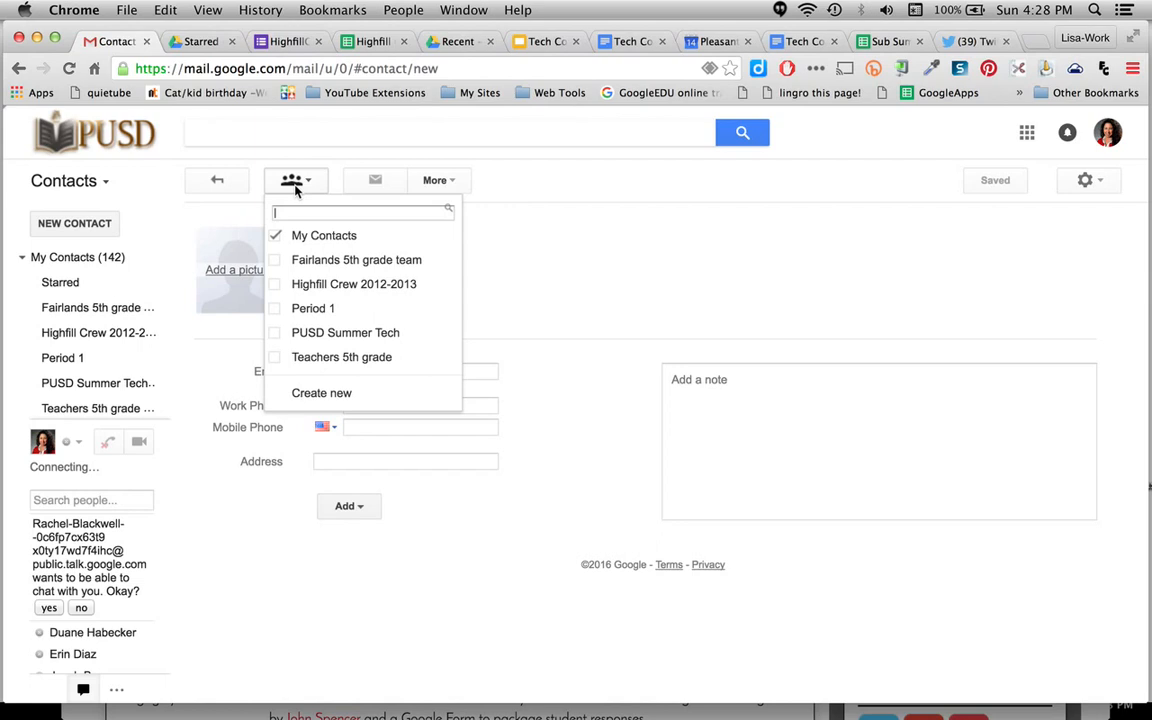
{"action": "left_click", "coordinate": [322, 400]}
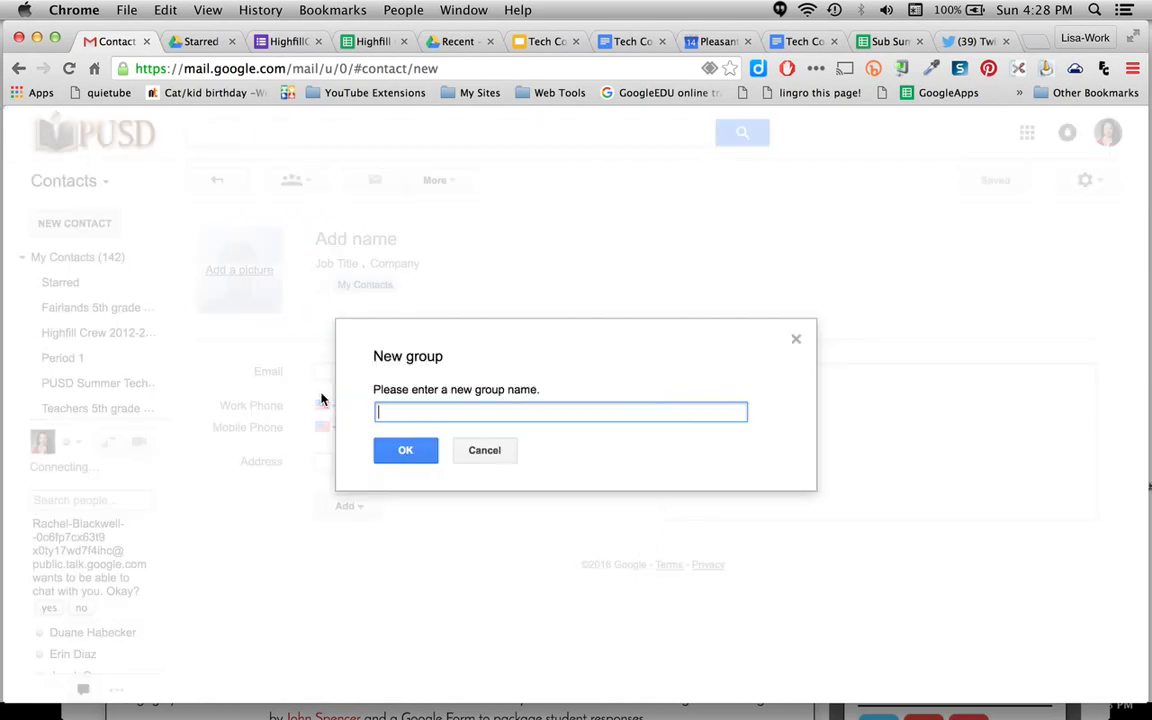
{"action": "type", "text": "Highfill"}
{"action": "type", "text": "Crew "}
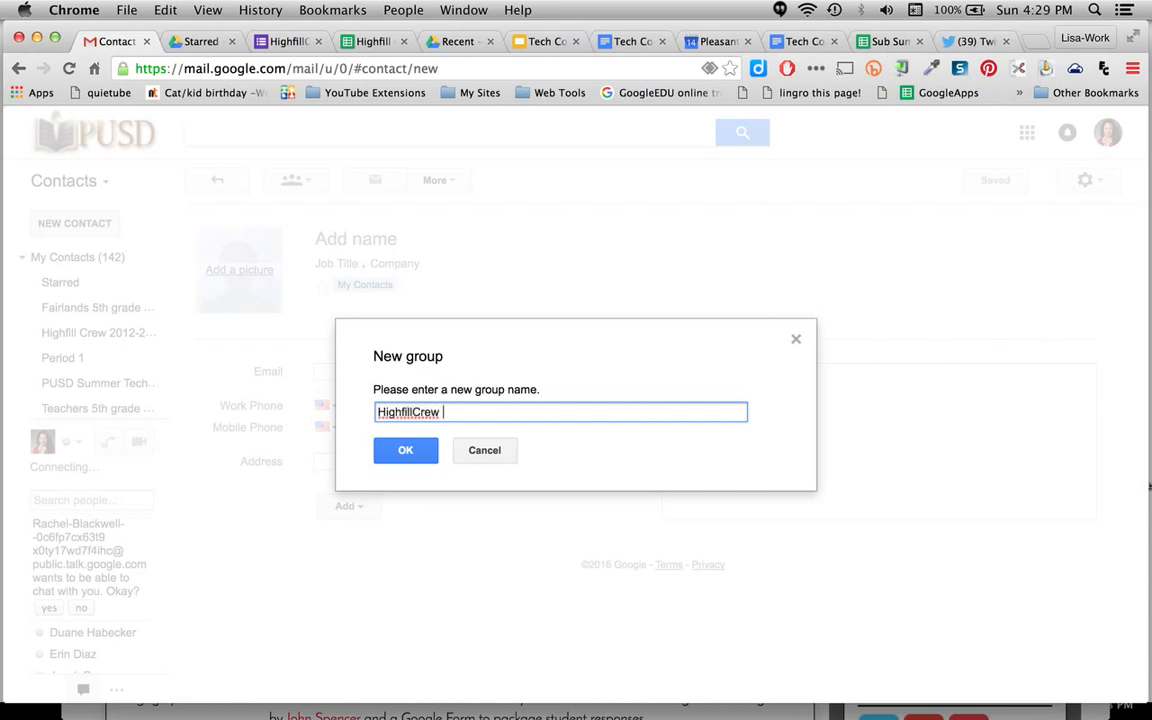
{"action": "type", "text": "COnt"}
{"action": "key", "text": "BackSpace"}
{"action": "key", "text": "BackSpace"}
{"action": "key", "text": "BackSpace"}
{"action": "type", "text": "on"}
{"action": "type", "text": "tacts 2"}
{"action": "type", "text": "016-"}
{"action": "type", "text": "2017"}
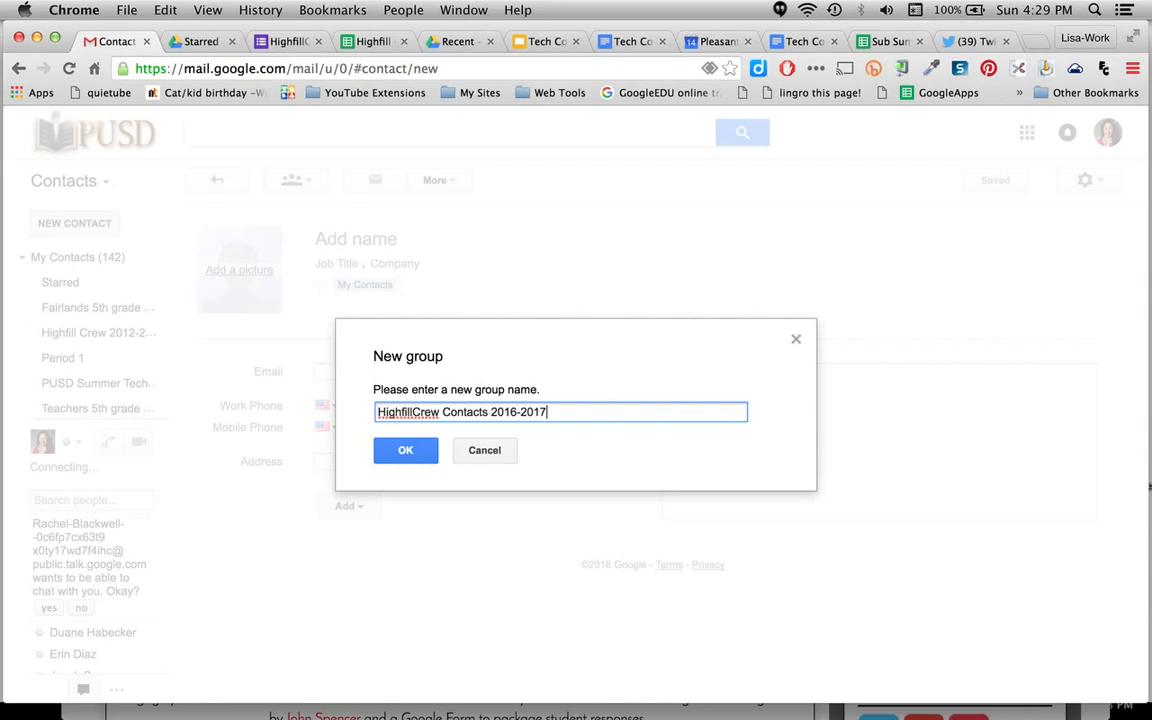
{"action": "left_click", "coordinate": [406, 451]}
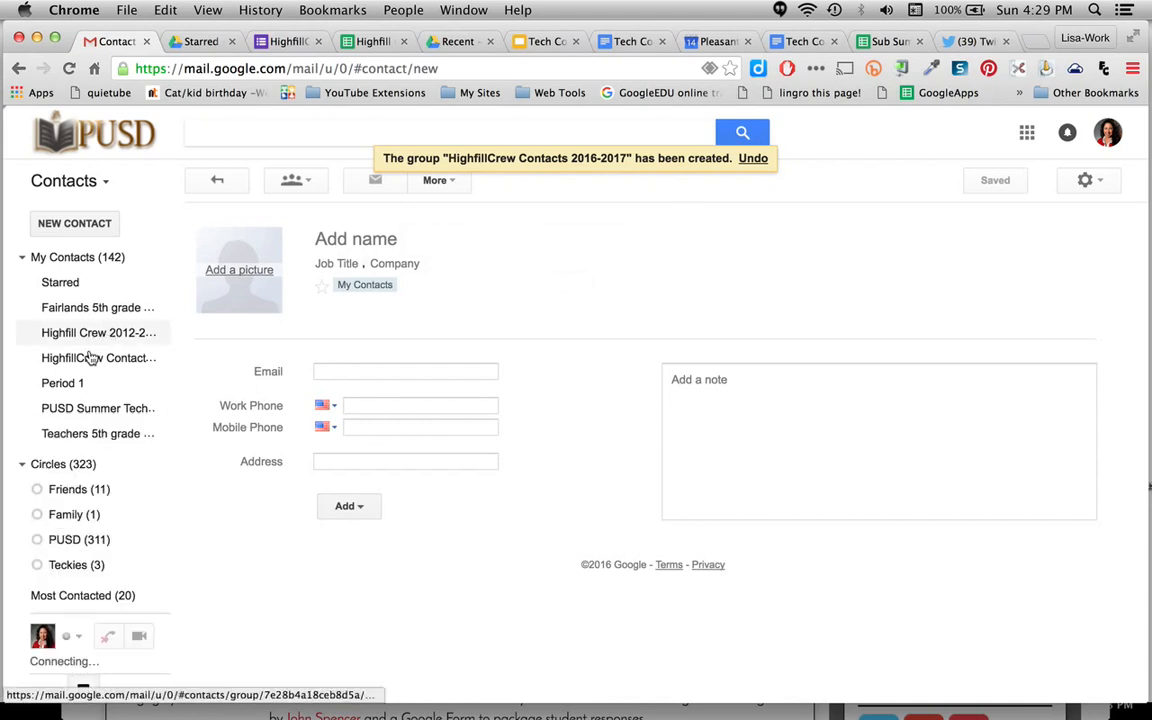
{"action": "scroll", "coordinate": [93, 365], "scroll_direction": "down", "scroll_amount": 1}
{"action": "scroll", "coordinate": [93, 365], "scroll_direction": "up", "scroll_amount": 1}
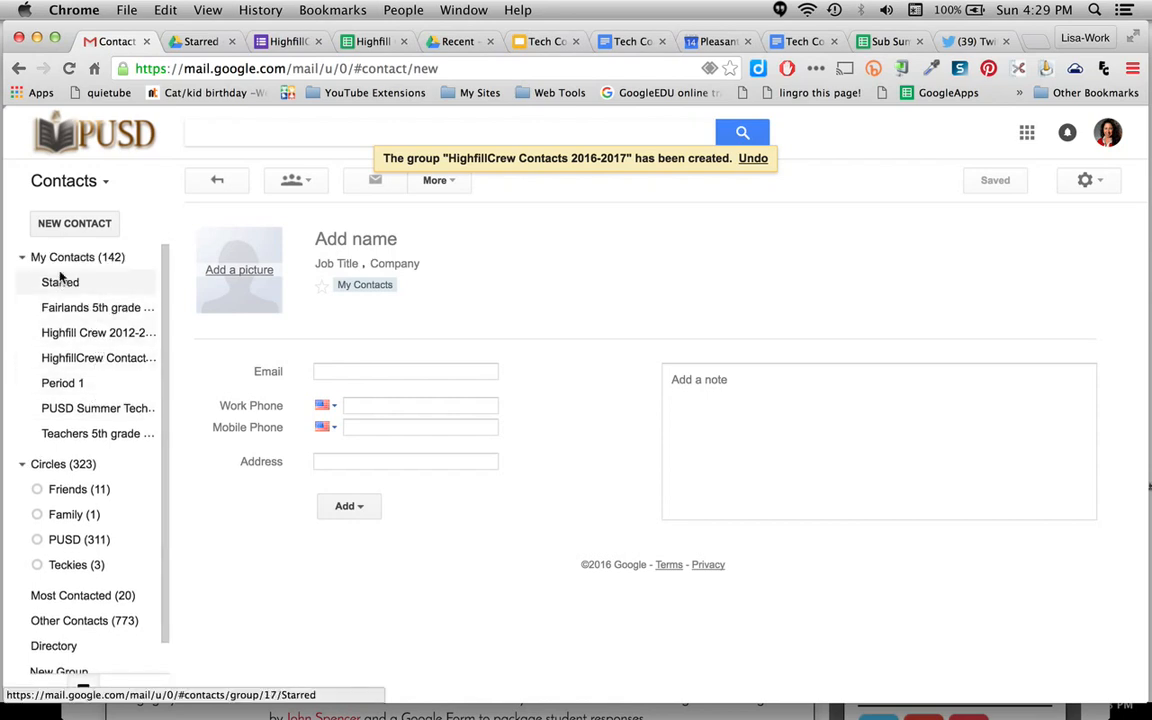
{"action": "left_click", "coordinate": [292, 180]}
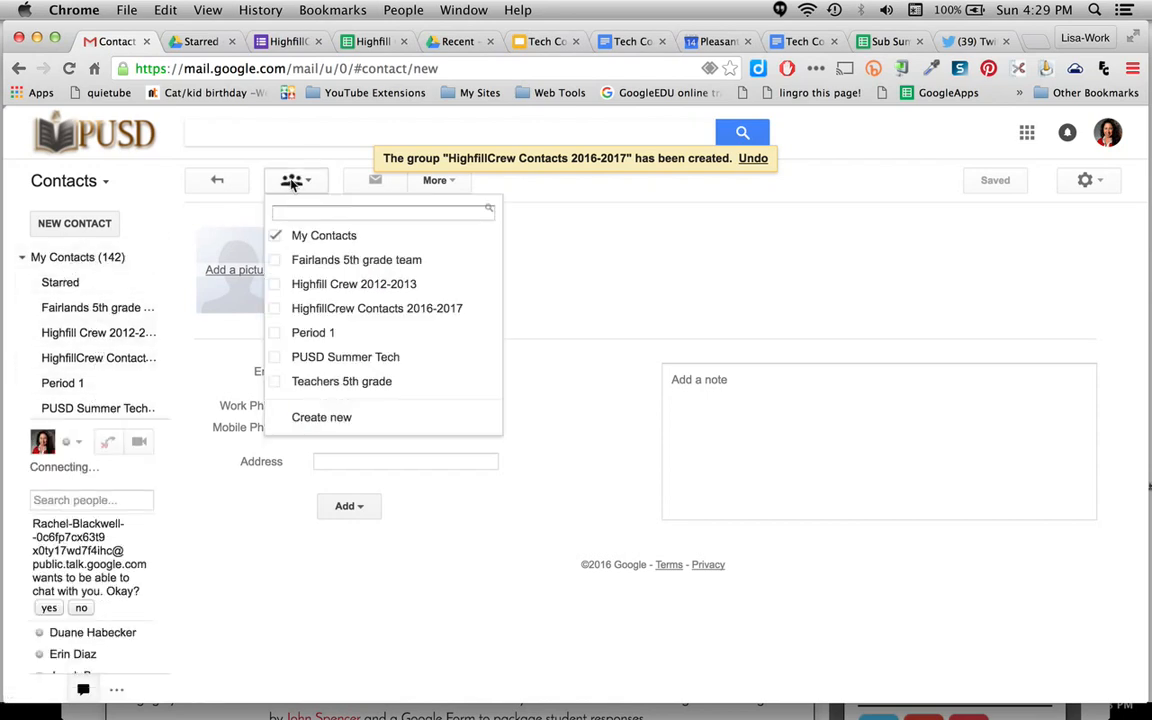
{"action": "left_click", "coordinate": [355, 308]}
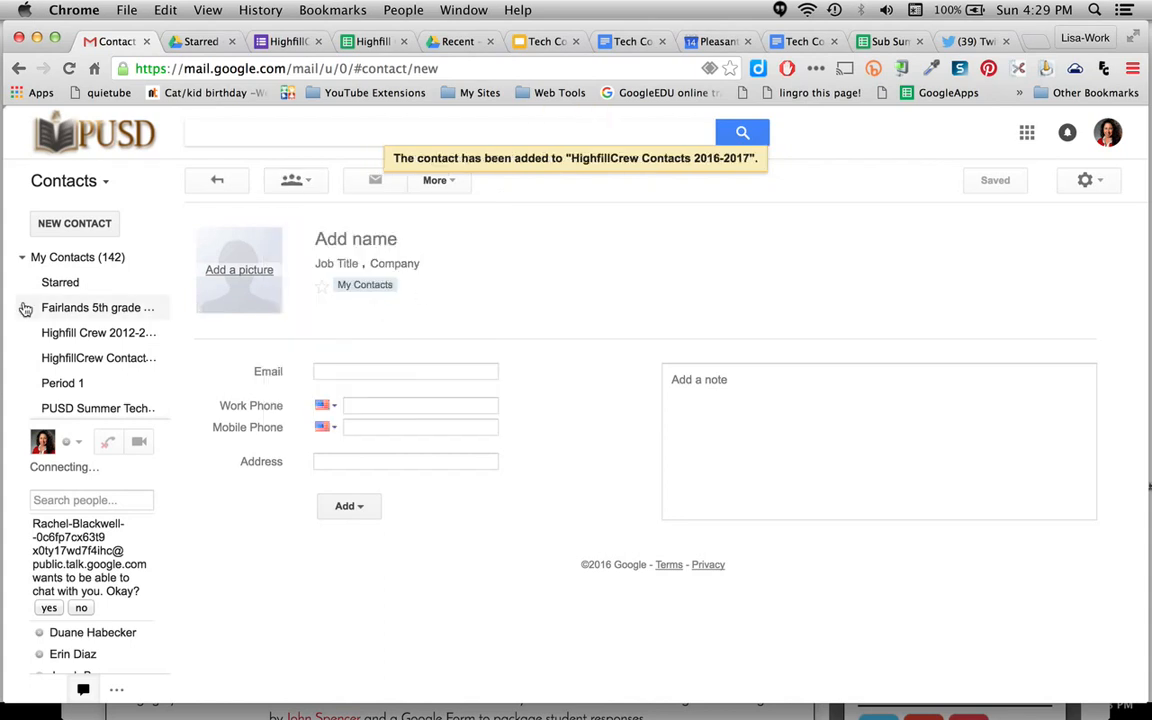
{"action": "mouse_move", "coordinate": [85, 330]}
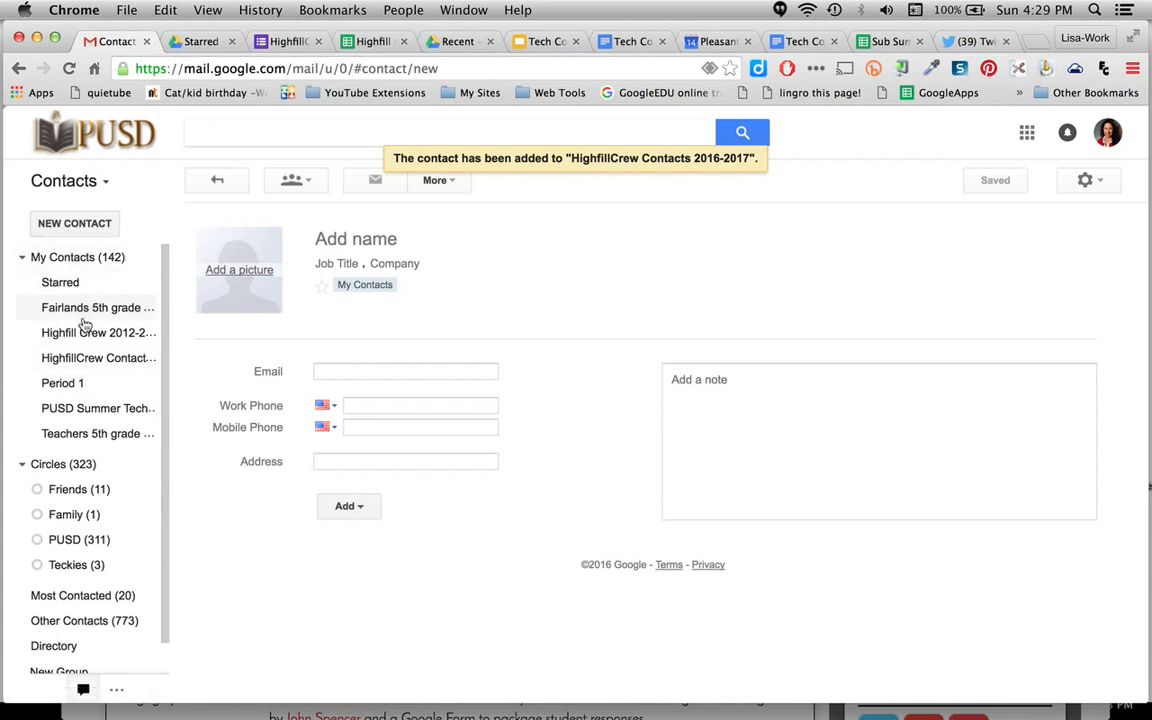
{"action": "scroll", "coordinate": [85, 341], "scroll_direction": "down", "scroll_amount": 1}
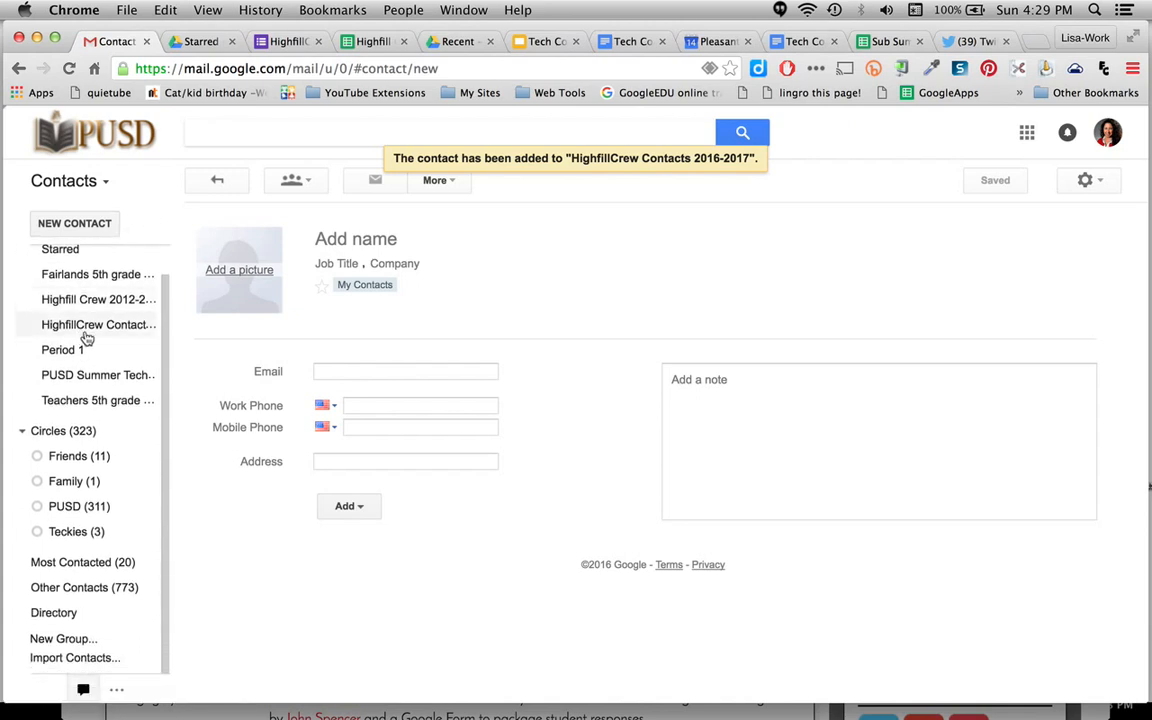
Step: Add the four copied parent email addresses as members of the HighfillCrew group
{"action": "left_click", "coordinate": [93, 324]}
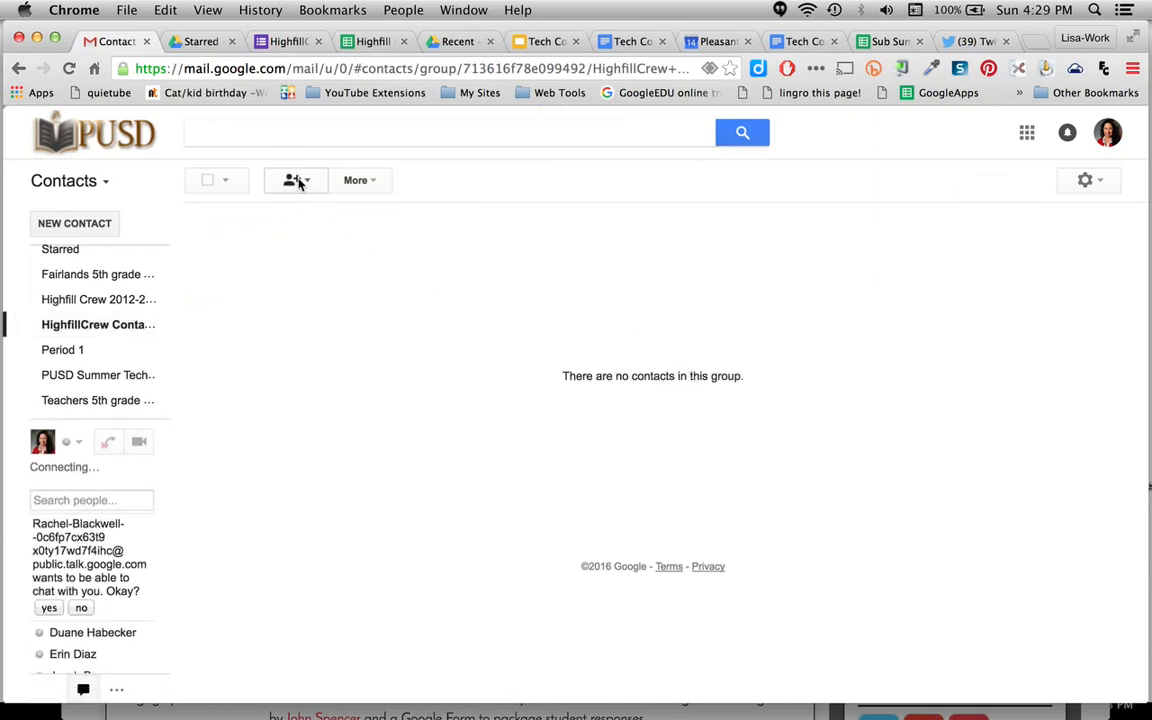
{"action": "left_click", "coordinate": [366, 42]}
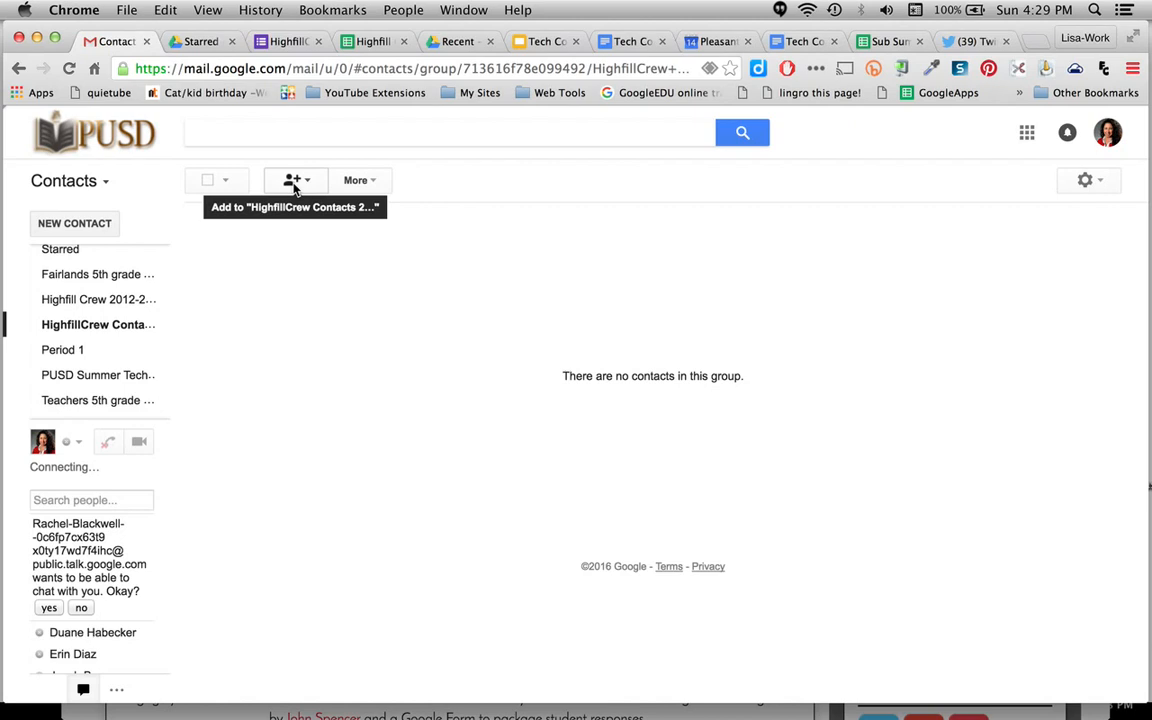
{"action": "left_click", "coordinate": [294, 182]}
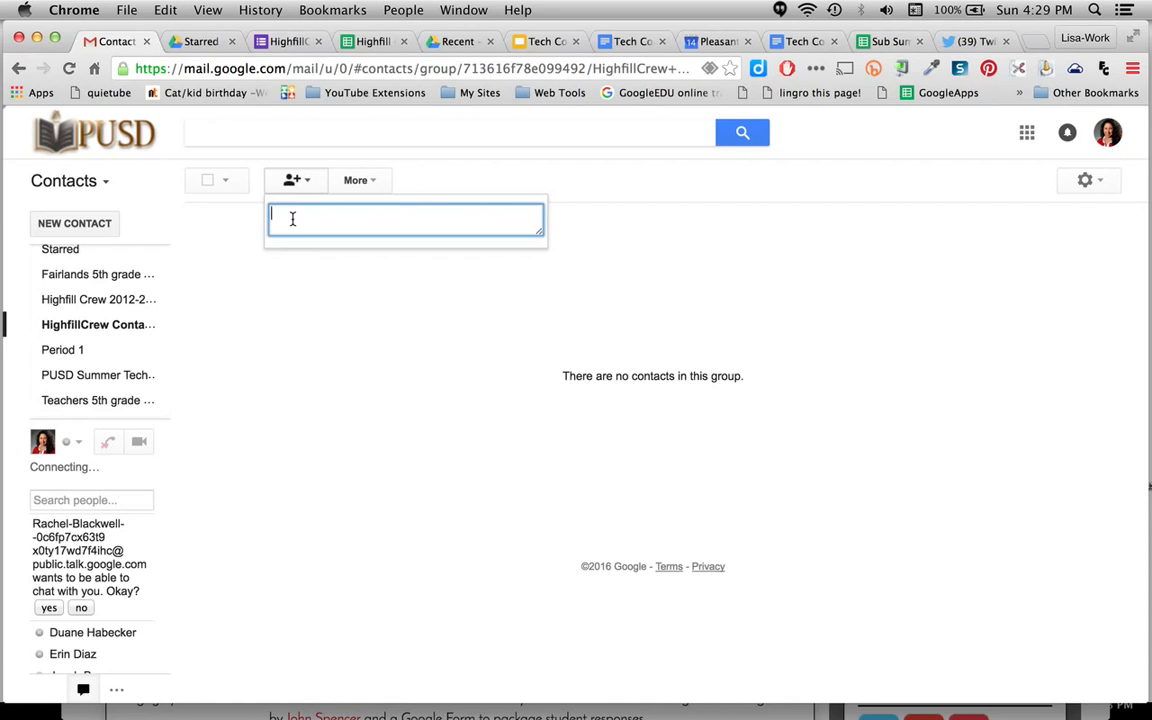
{"action": "key", "text": "super+v"}
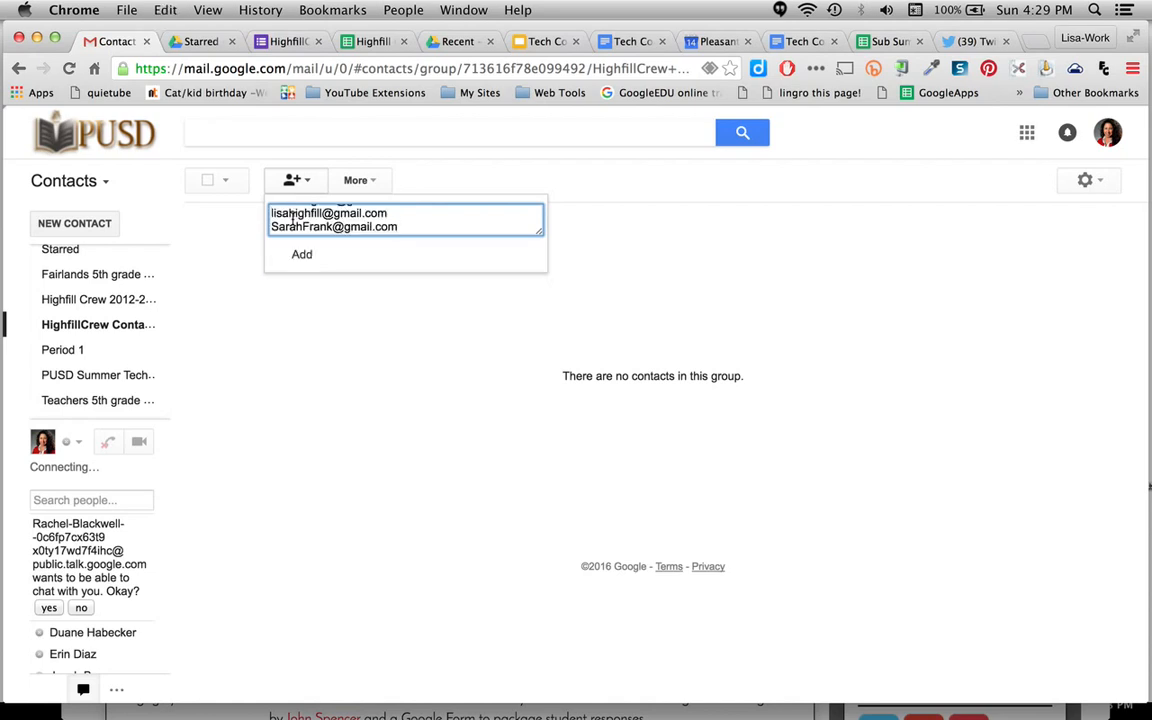
{"action": "left_click", "coordinate": [301, 254]}
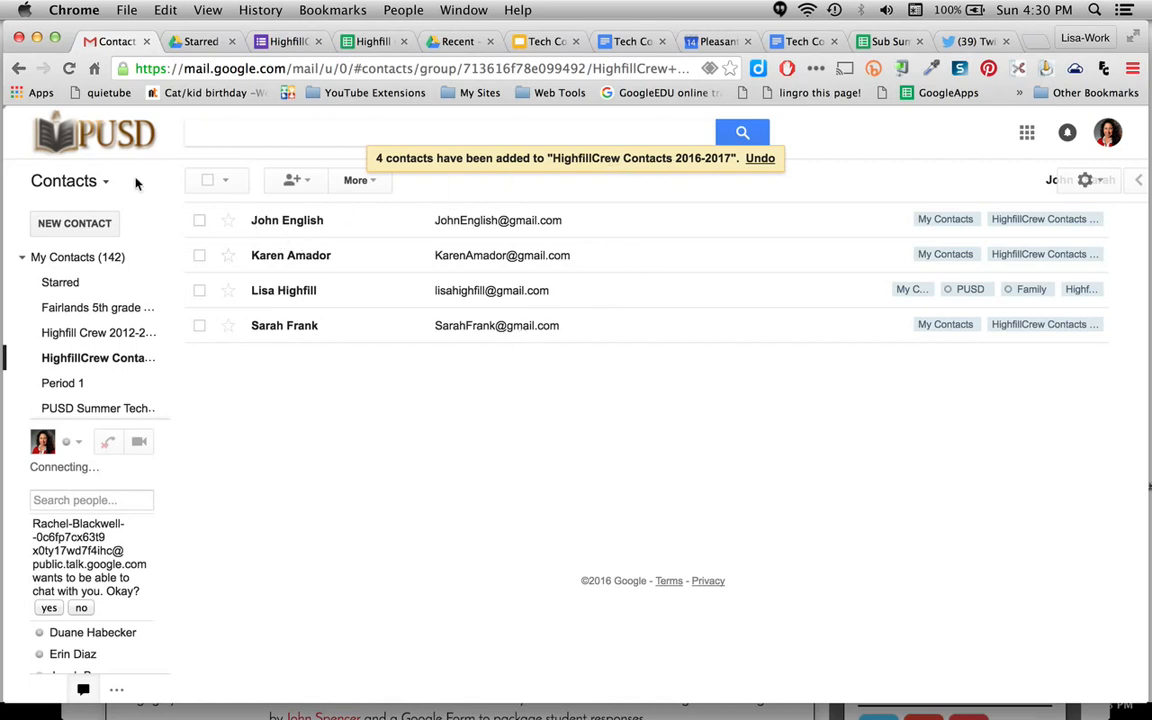
Step: Compose a full-size new message addressed to the HighfillCrew Contacts 2016-2017 group
{"action": "left_click", "coordinate": [68, 181]}
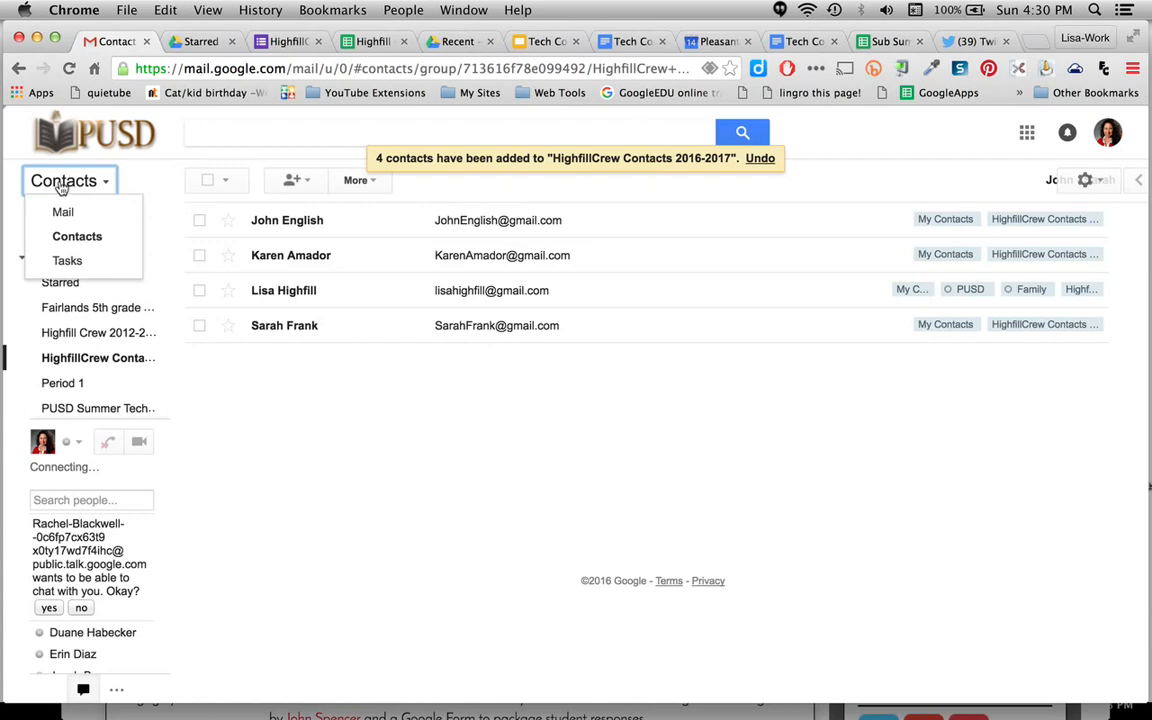
{"action": "left_click", "coordinate": [63, 212]}
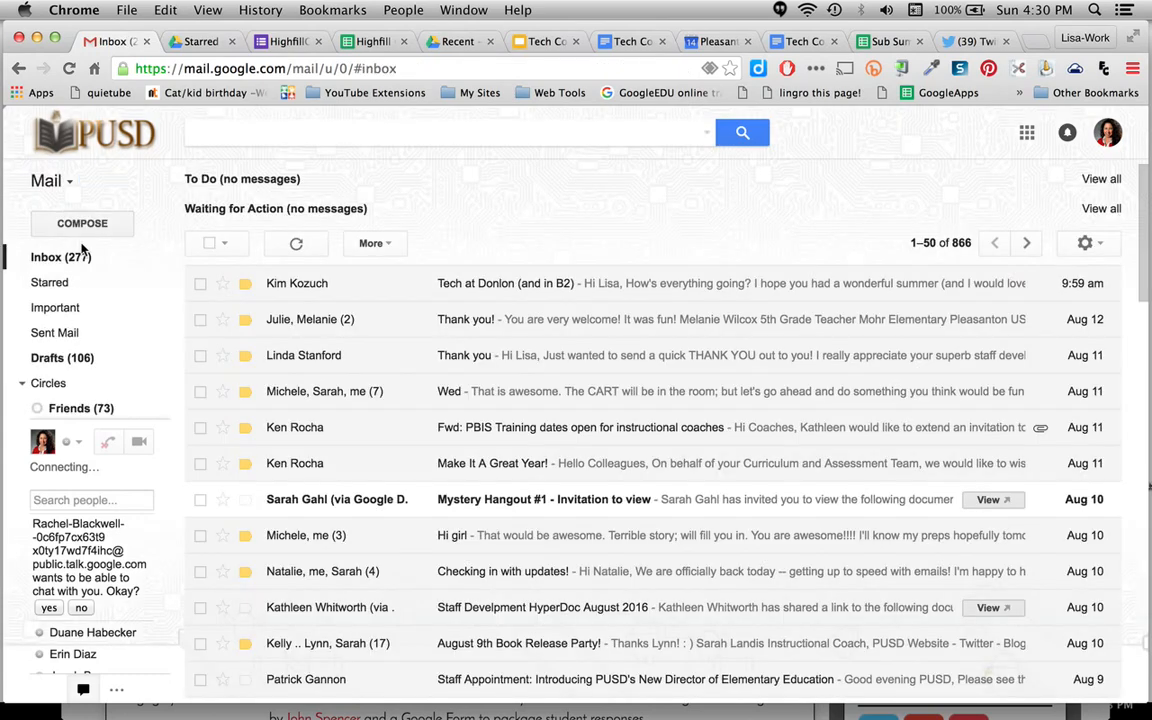
{"action": "left_click", "coordinate": [83, 224]}
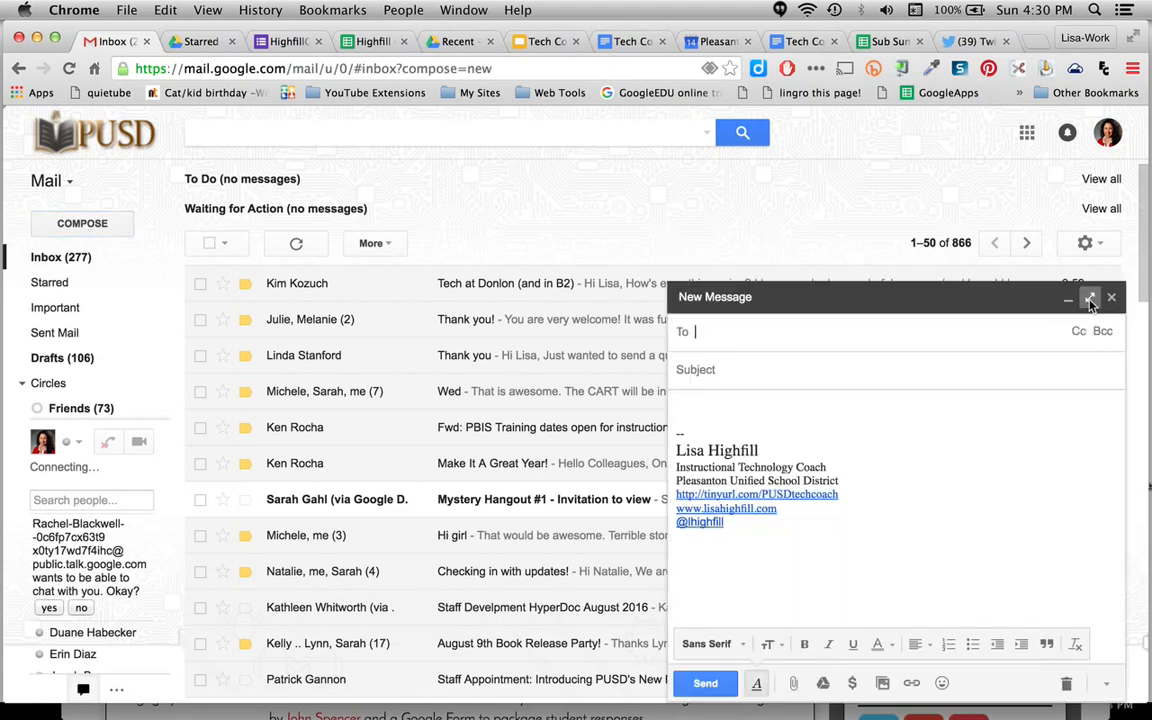
{"action": "left_click", "coordinate": [1089, 297]}
{"action": "type", "text": "h"}
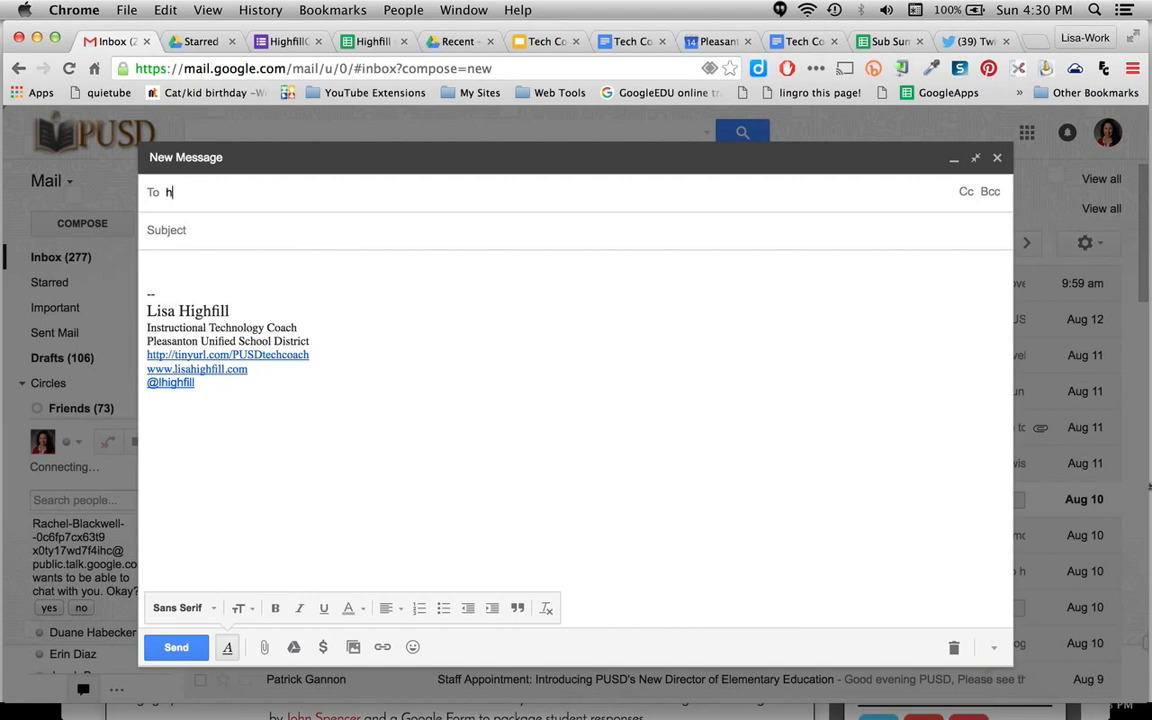
{"action": "type", "text": "ighfill"}
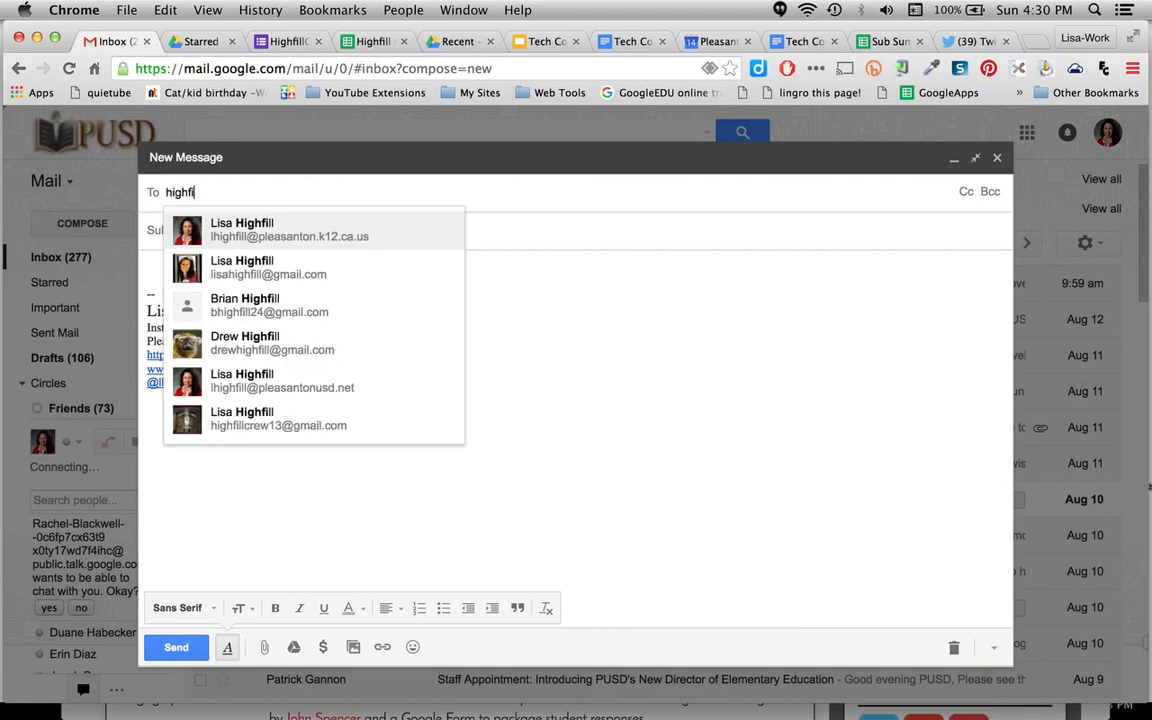
{"action": "type", "text": "crew"}
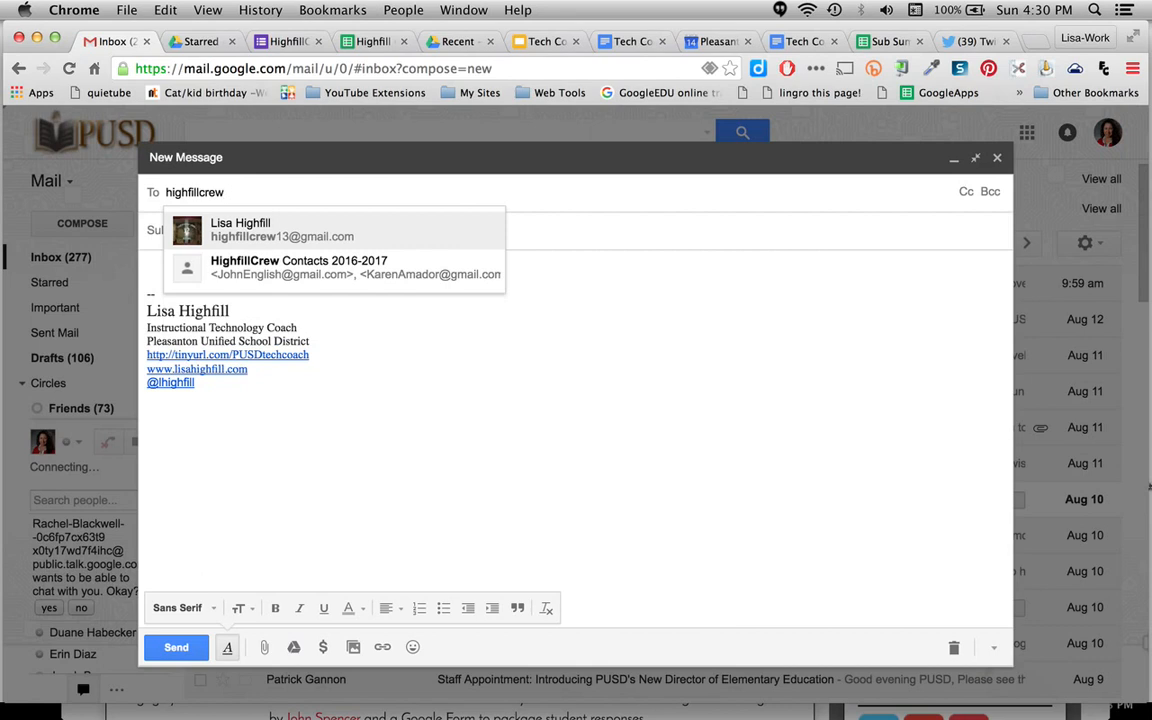
{"action": "left_click", "coordinate": [365, 266]}
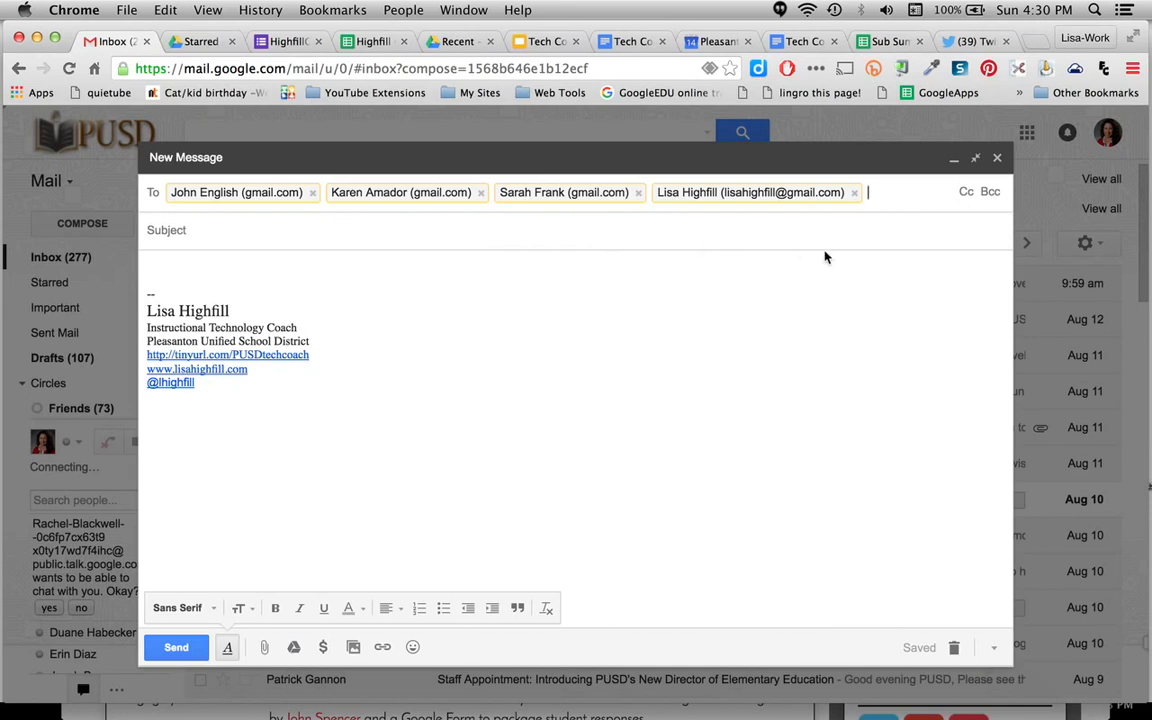
Step: Move the HighfillCrew group to Bcc and put Lisa Highfill's school address in To
{"action": "key", "text": "BackSpace"}
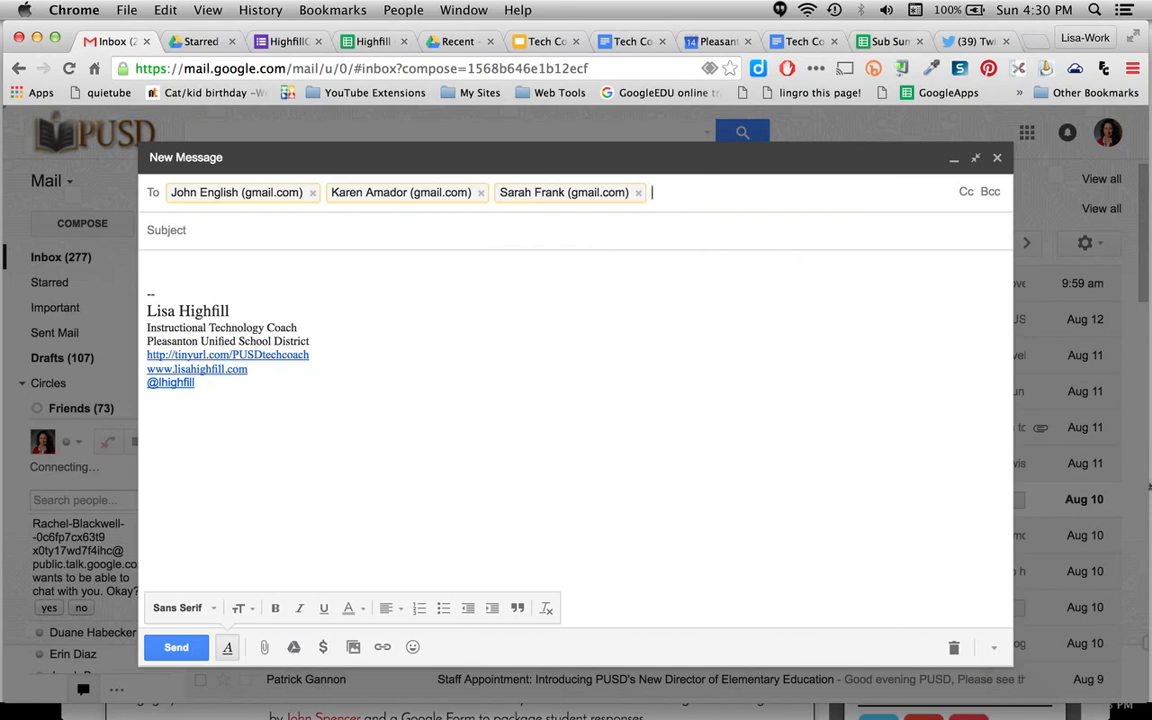
{"action": "key", "text": "BackSpace"}
{"action": "key", "text": "BackSpace"}
{"action": "key", "text": "BackSpace"}
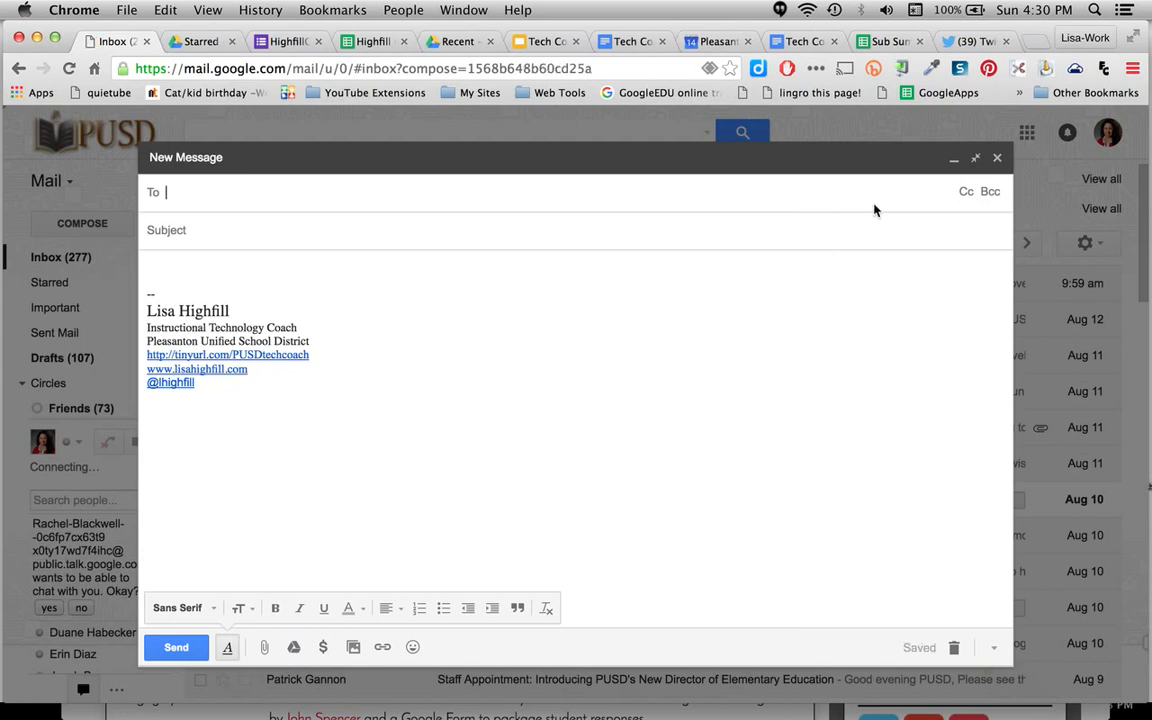
{"action": "left_click", "coordinate": [990, 192]}
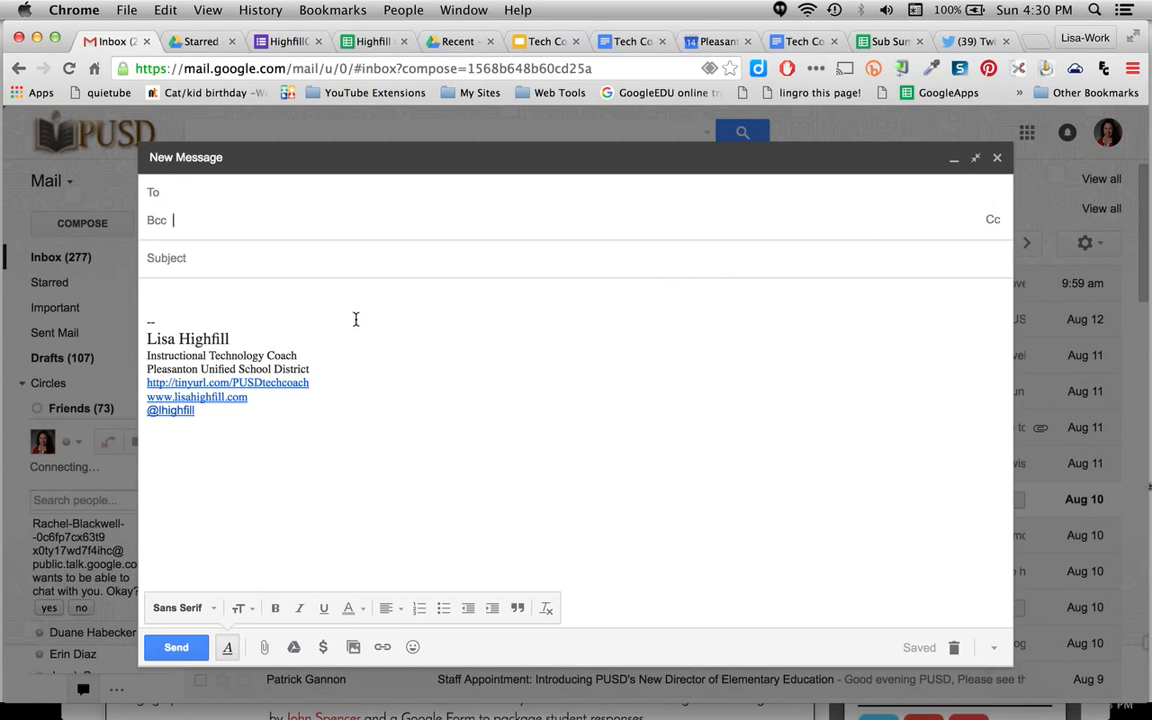
{"action": "type", "text": "hig"}
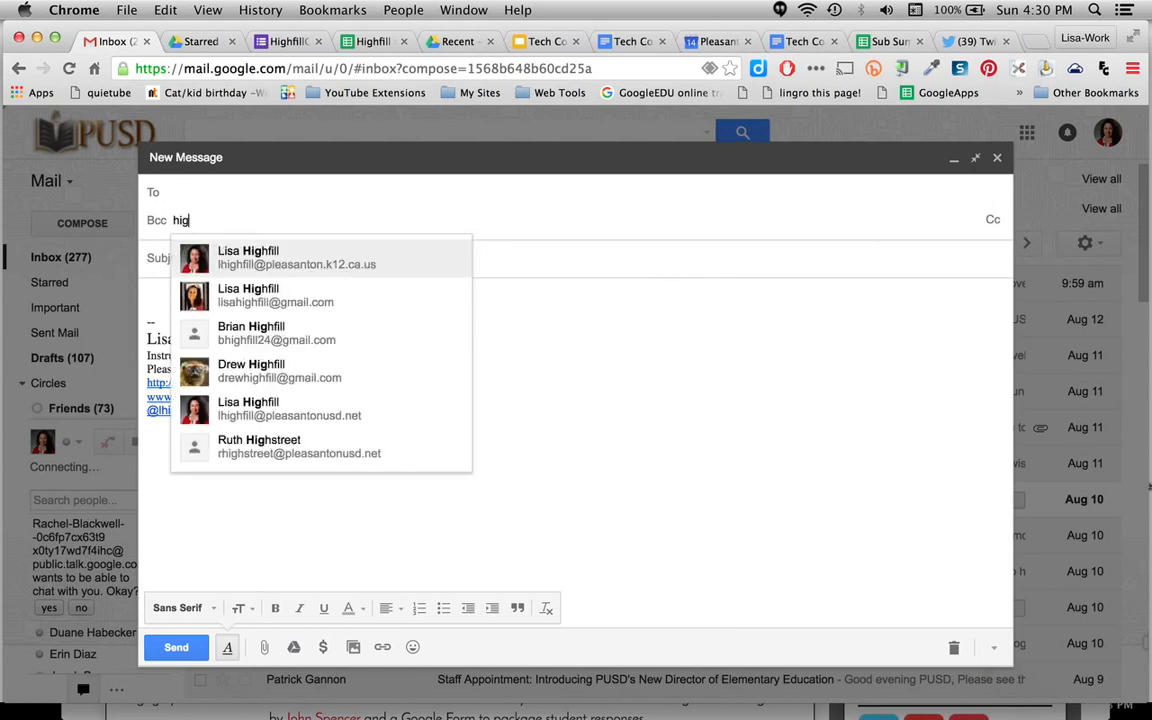
{"action": "key", "text": "BackSpace"}
{"action": "key", "text": "BackSpace"}
{"action": "type", "text": "H"}
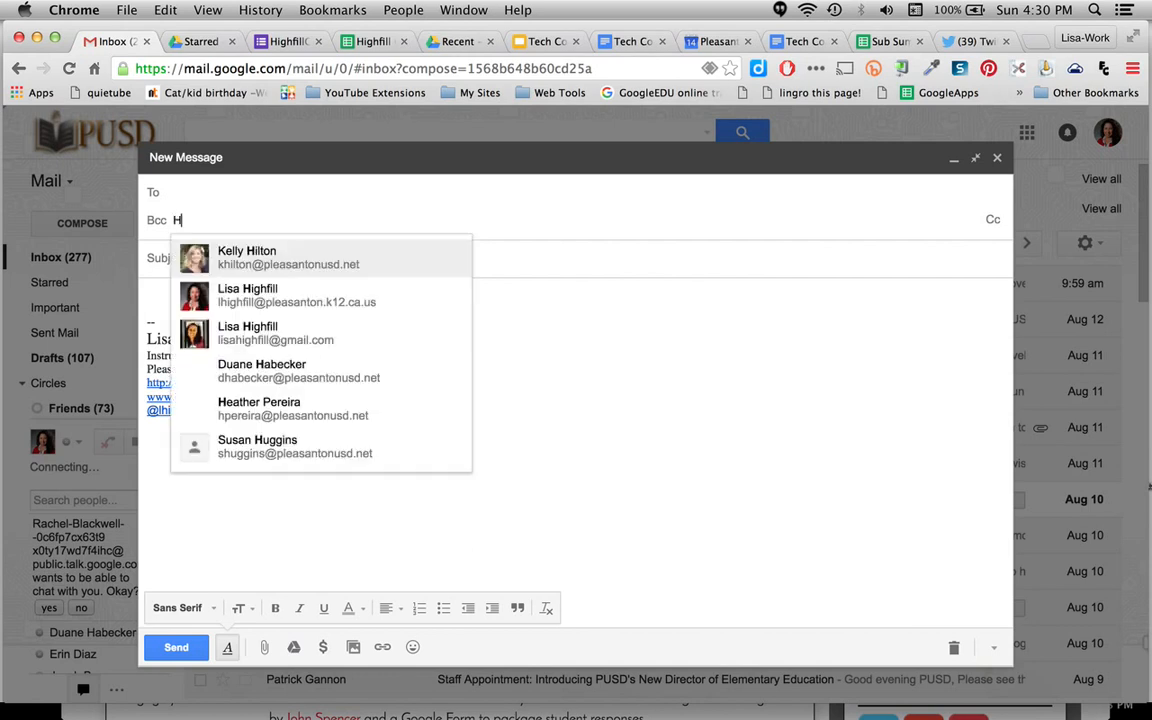
{"action": "type", "text": "ighfillcrew"}
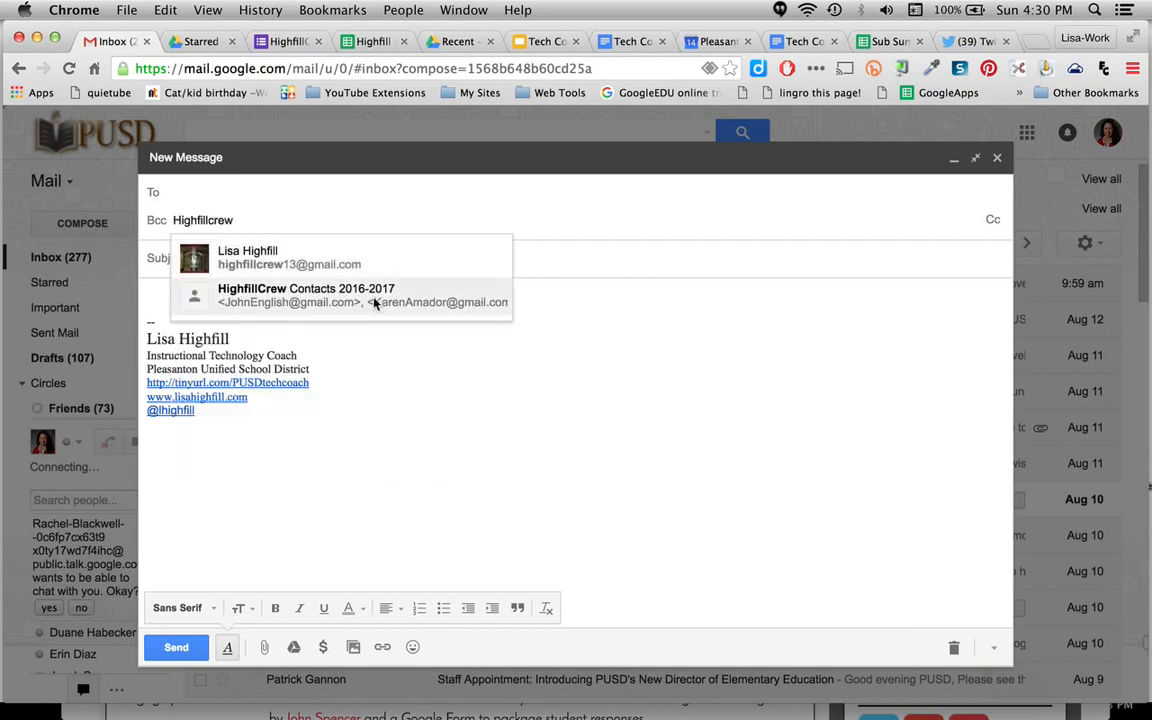
{"action": "left_click", "coordinate": [336, 295]}
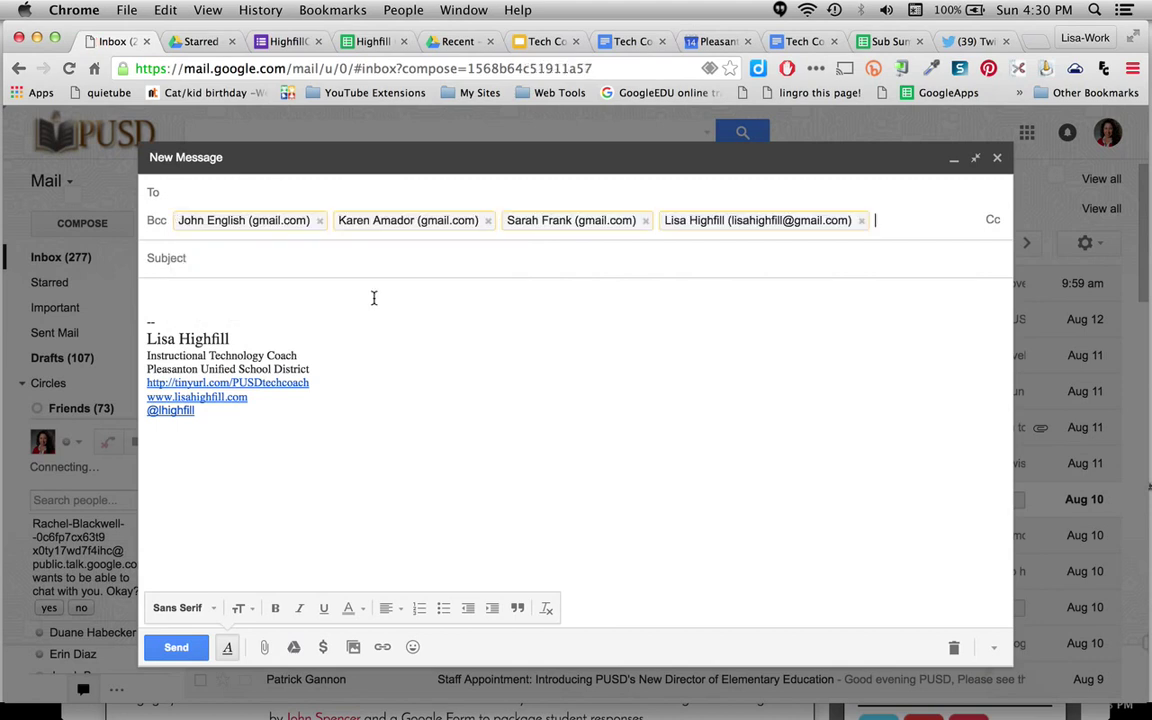
{"action": "left_click", "coordinate": [200, 190]}
{"action": "type", "text": "Lisa"}
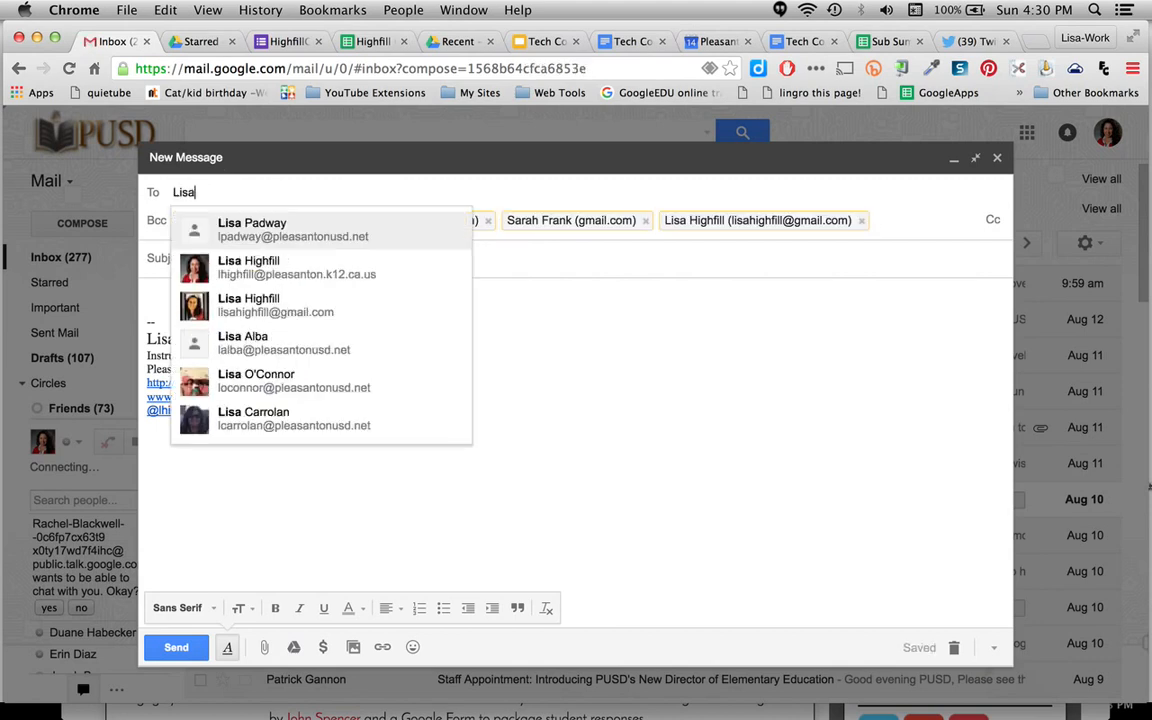
{"action": "left_click", "coordinate": [248, 266]}
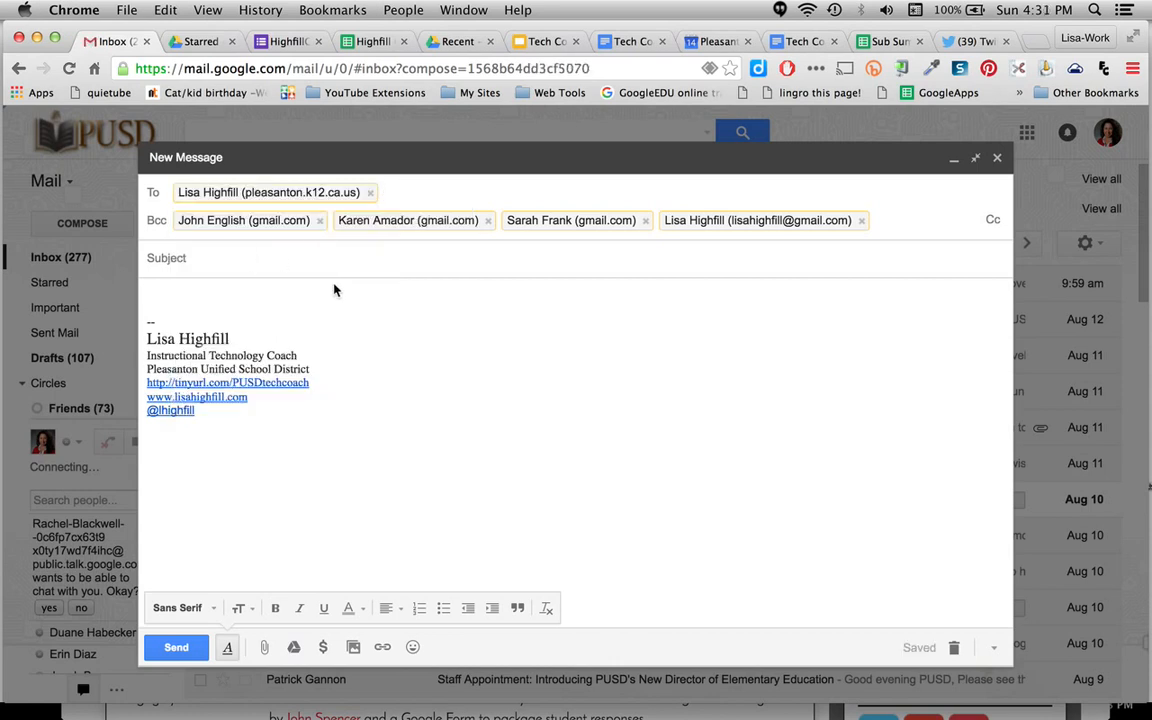
{"action": "left_click", "coordinate": [243, 257]}
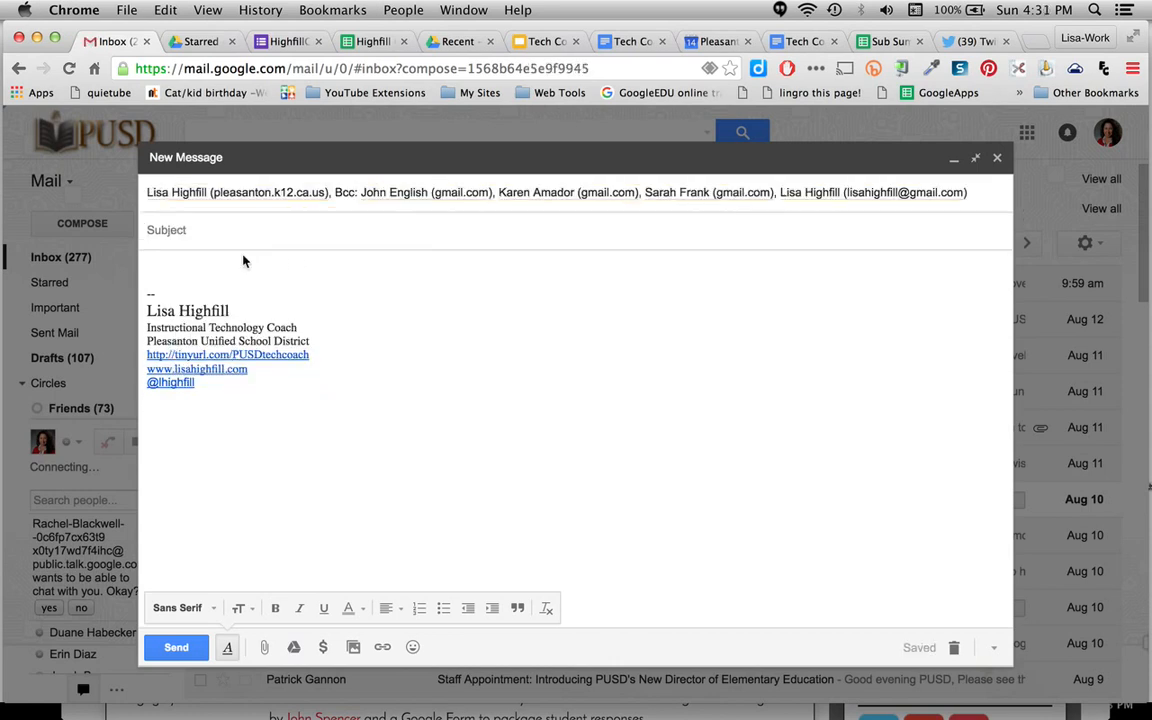